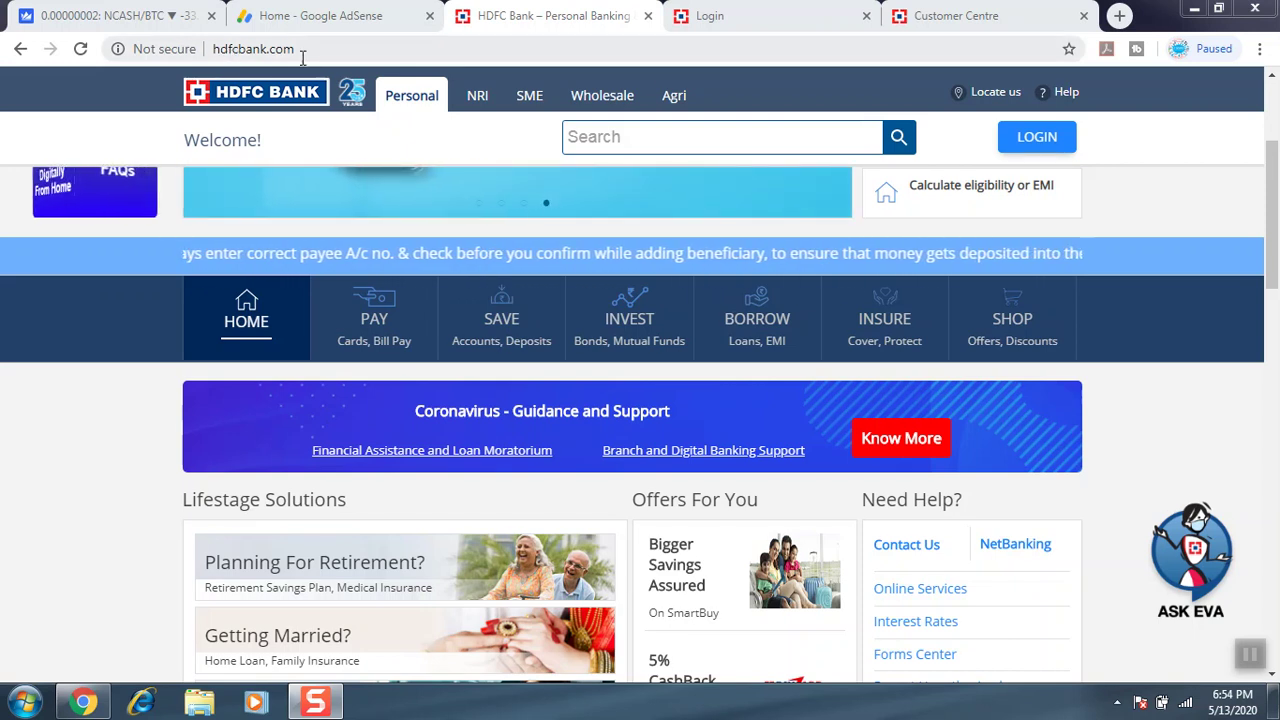
Set the homepage product finder to product type Accounts and product Savings Accounts.
scroll(1278, 122, up, 3)
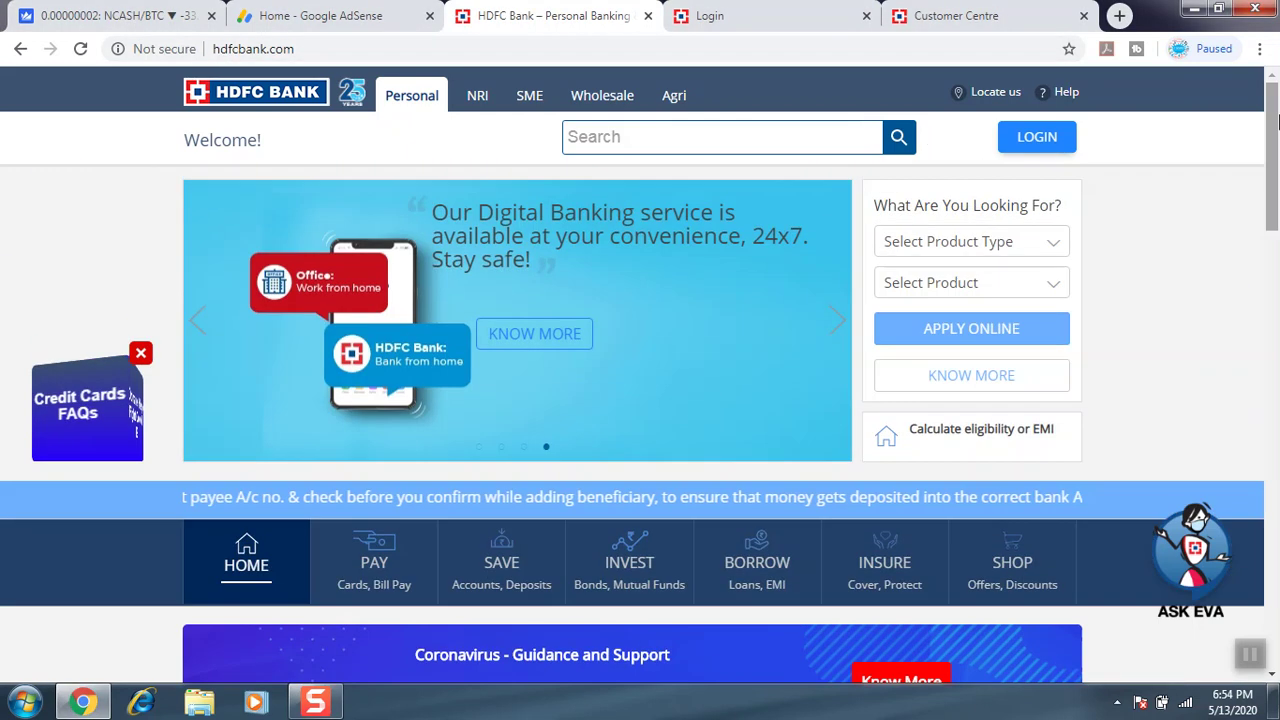
click(1030, 243)
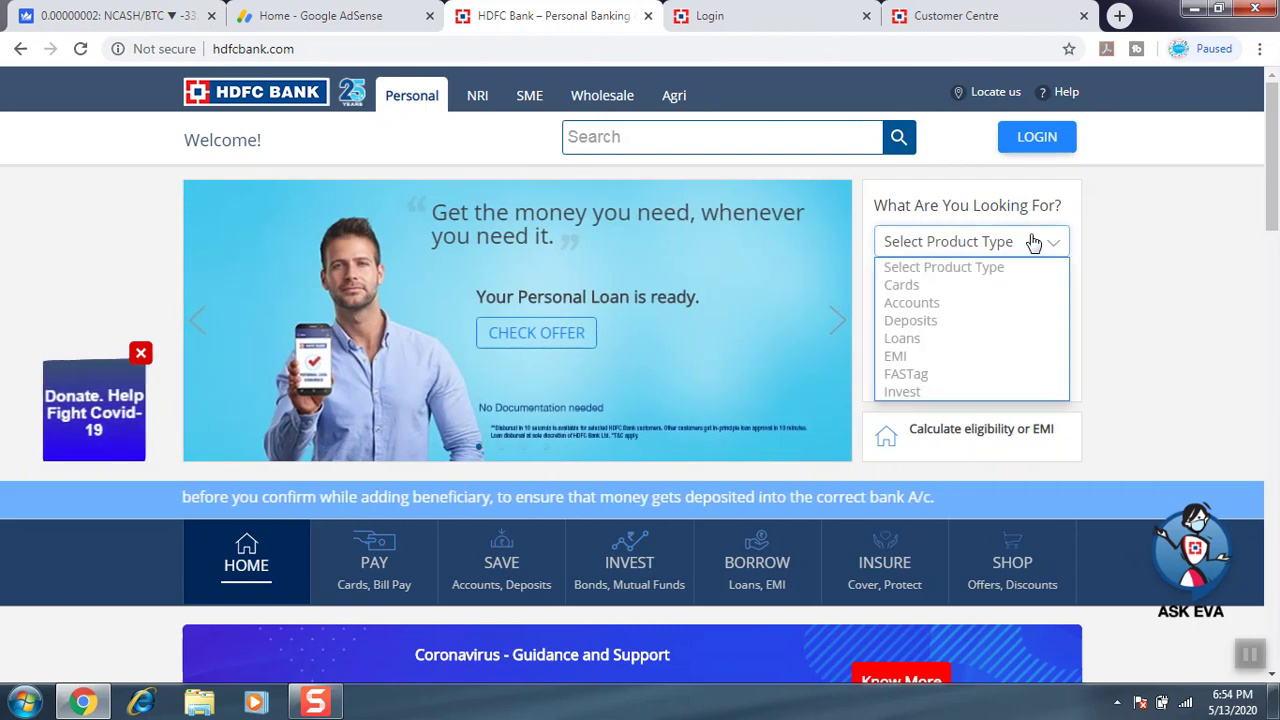
click(912, 306)
click(1010, 290)
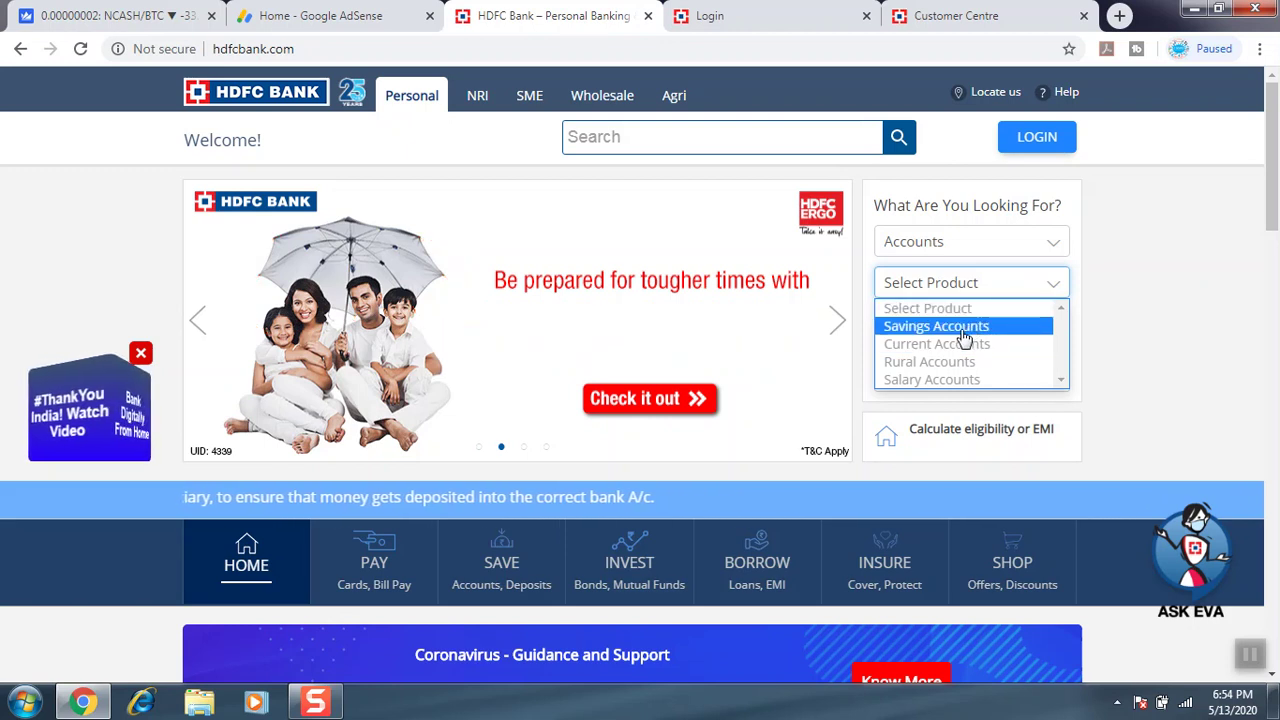
click(970, 328)
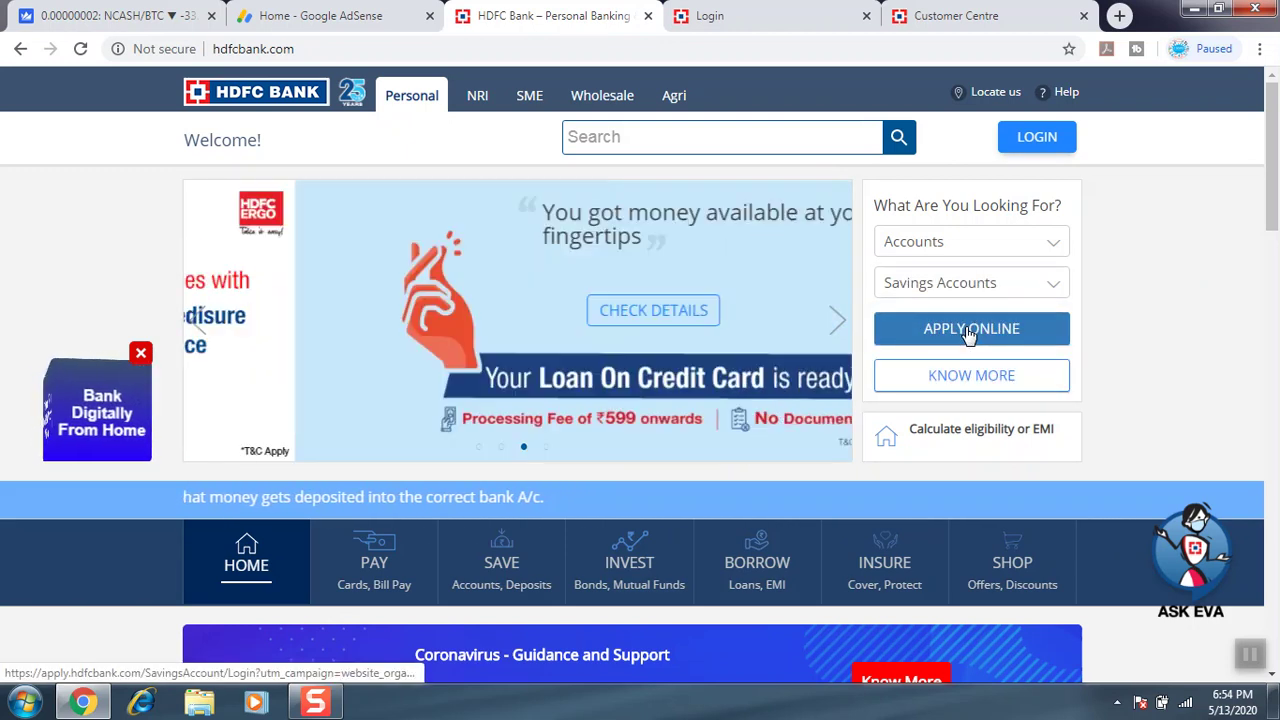
Start the online savings application as a new customer, authenticating with the mobile number.
click(968, 333)
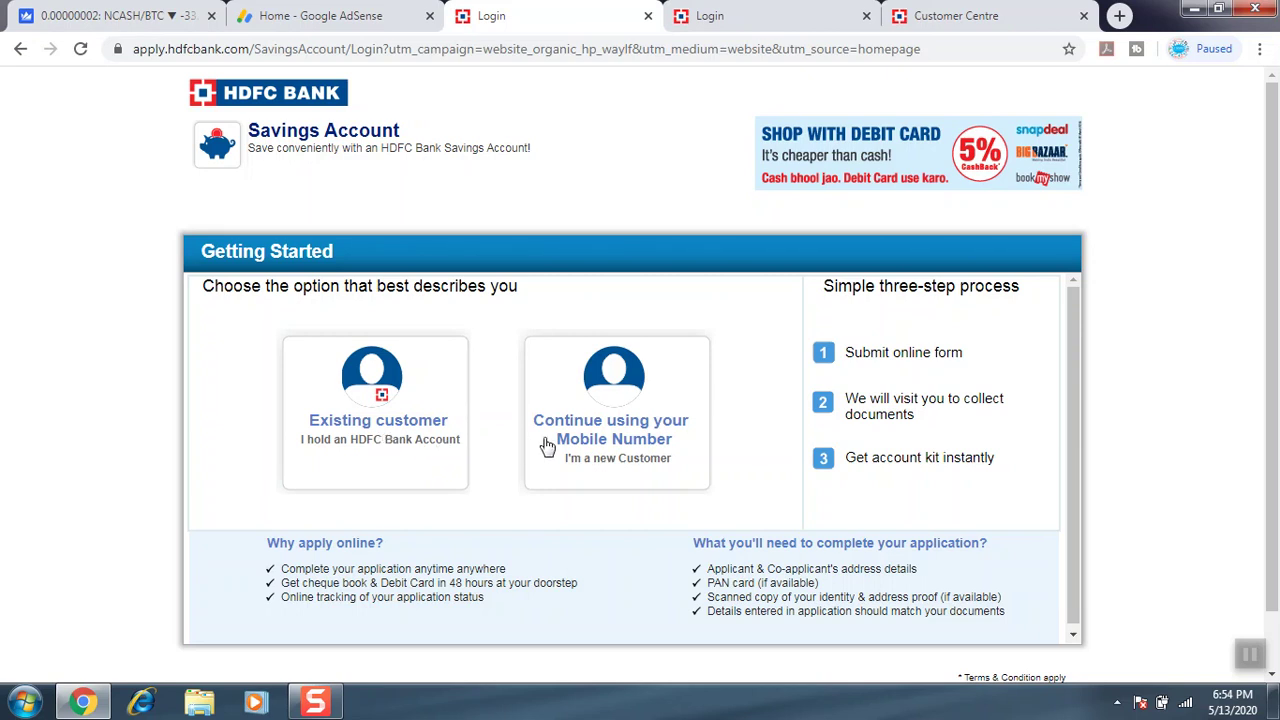
click(604, 462)
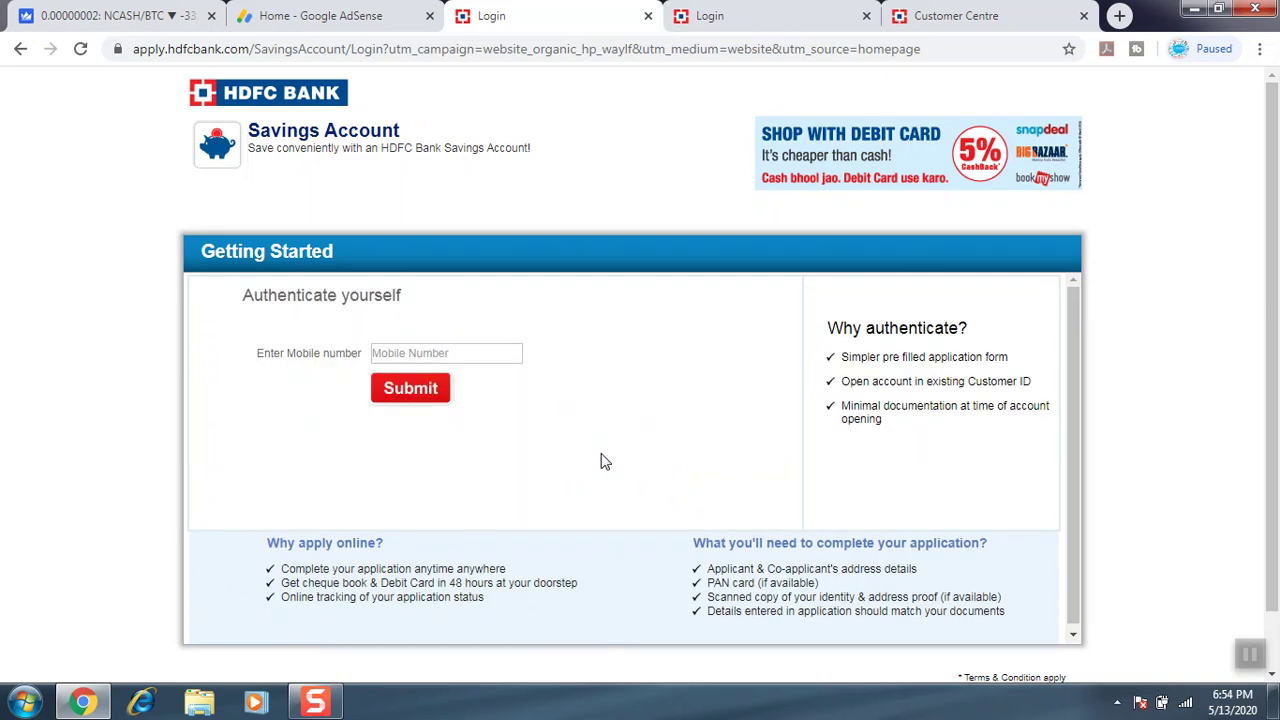
click(422, 358)
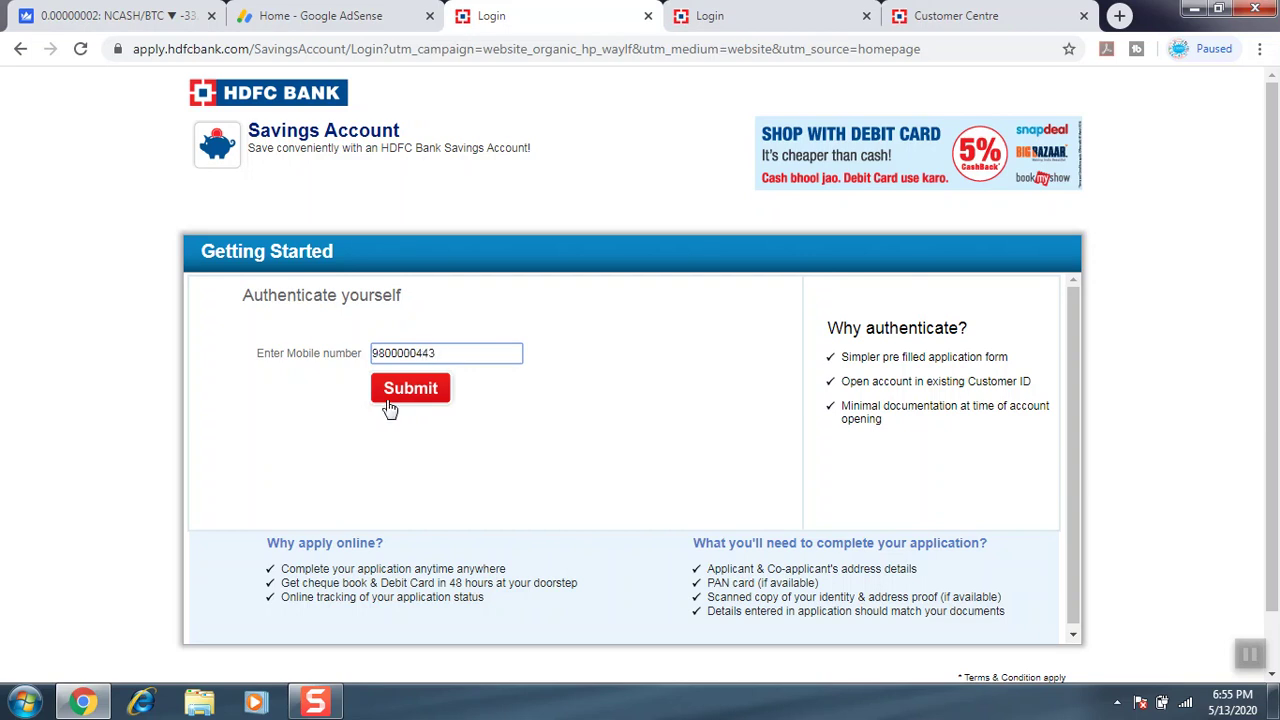
click(395, 390)
click(630, 445)
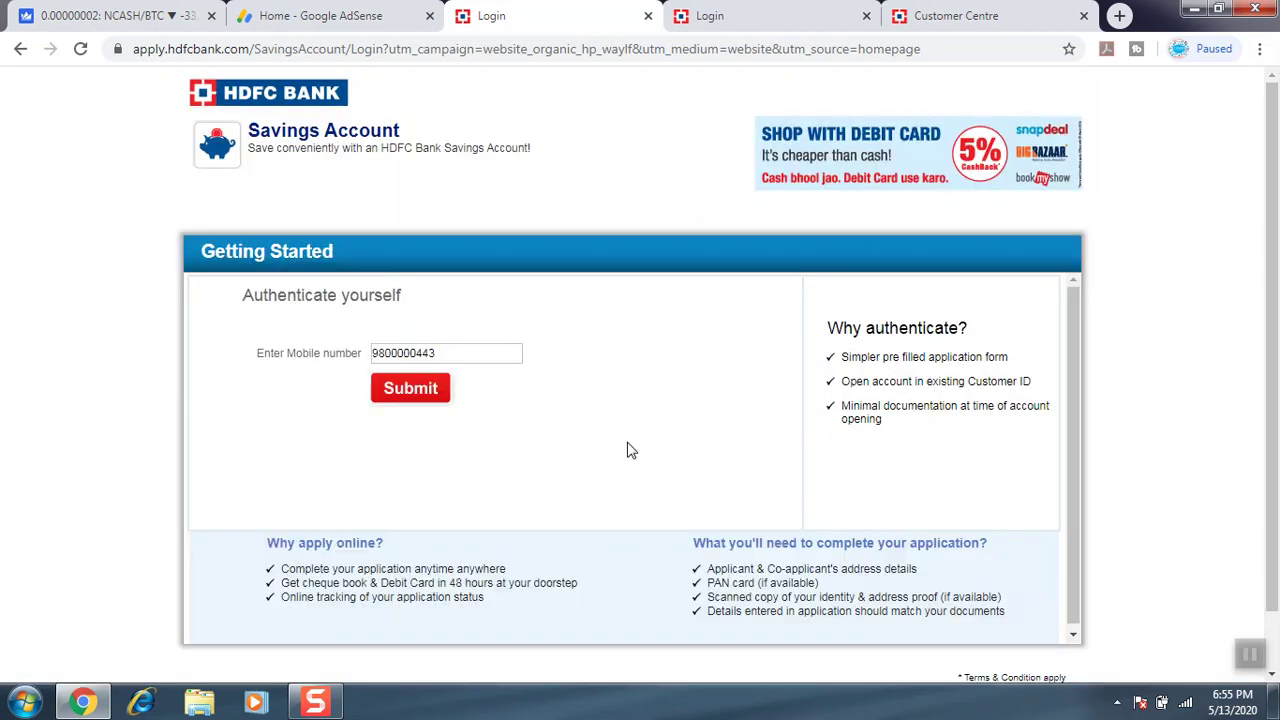
click(430, 389)
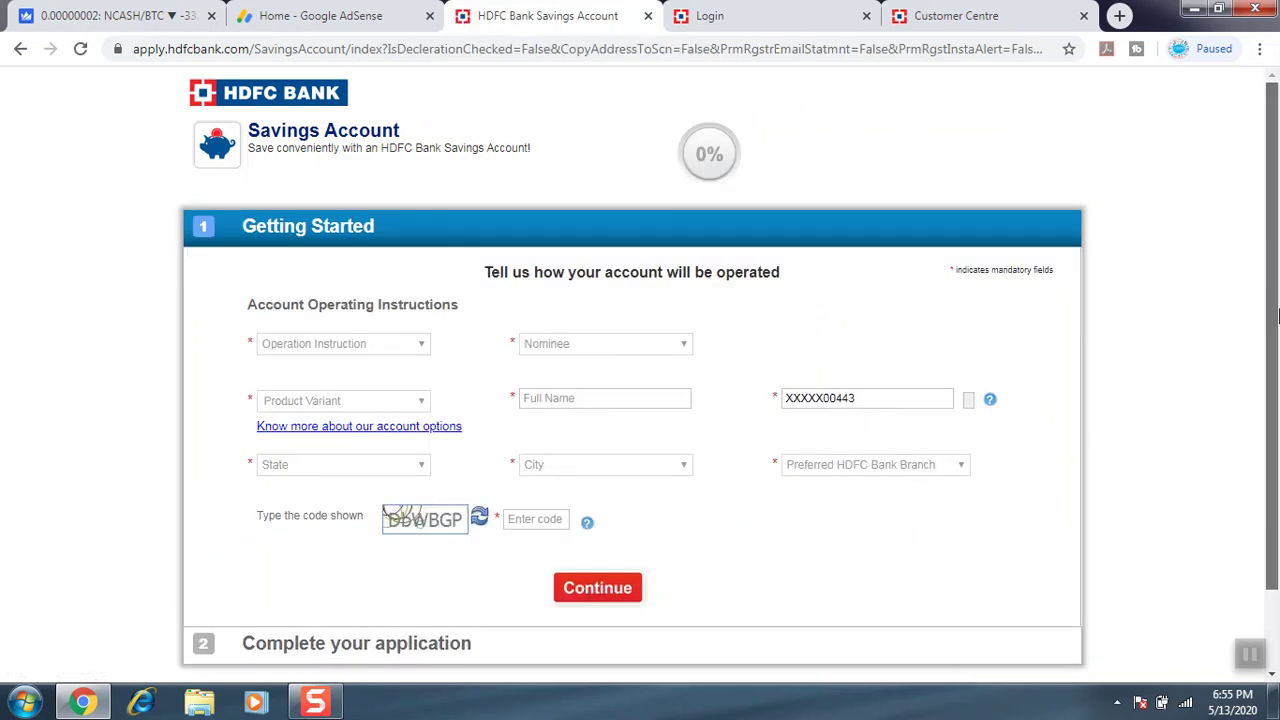
Set operation to Single, nominee to No, and variant to Regular Savings Account.
scroll(1275, 340, down, 1)
scroll(1275, 340, down, 1)
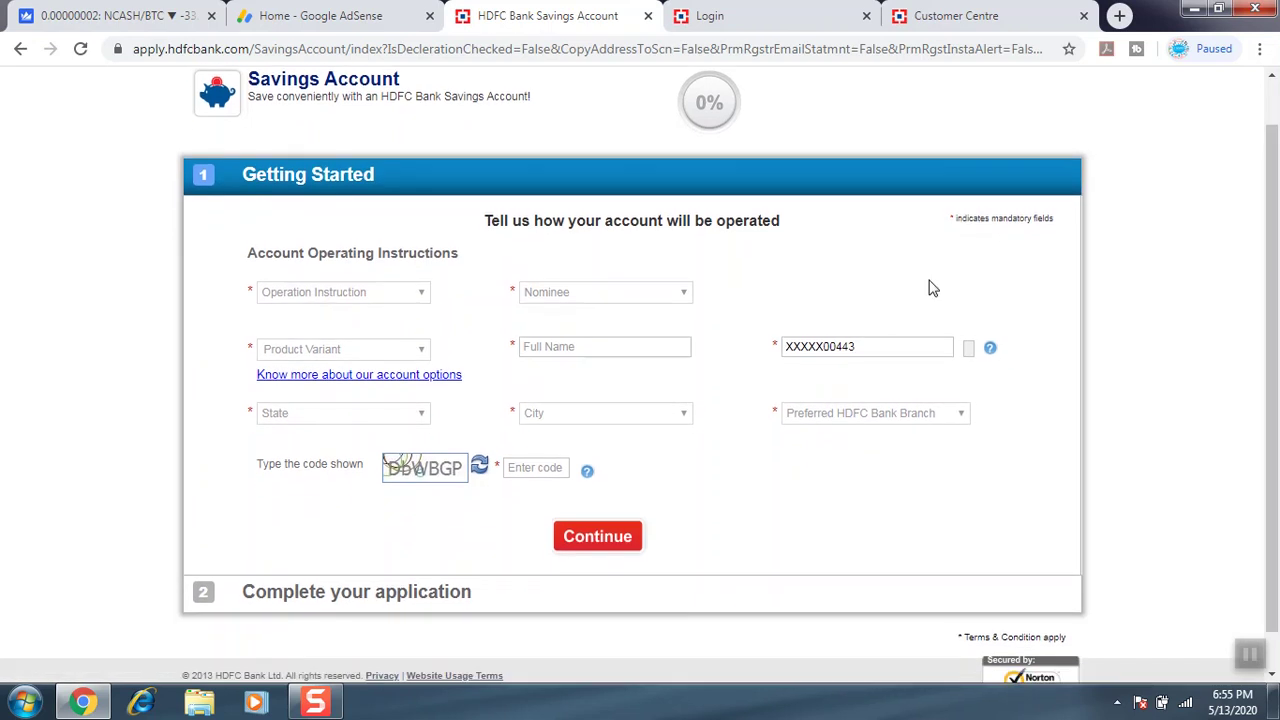
click(354, 294)
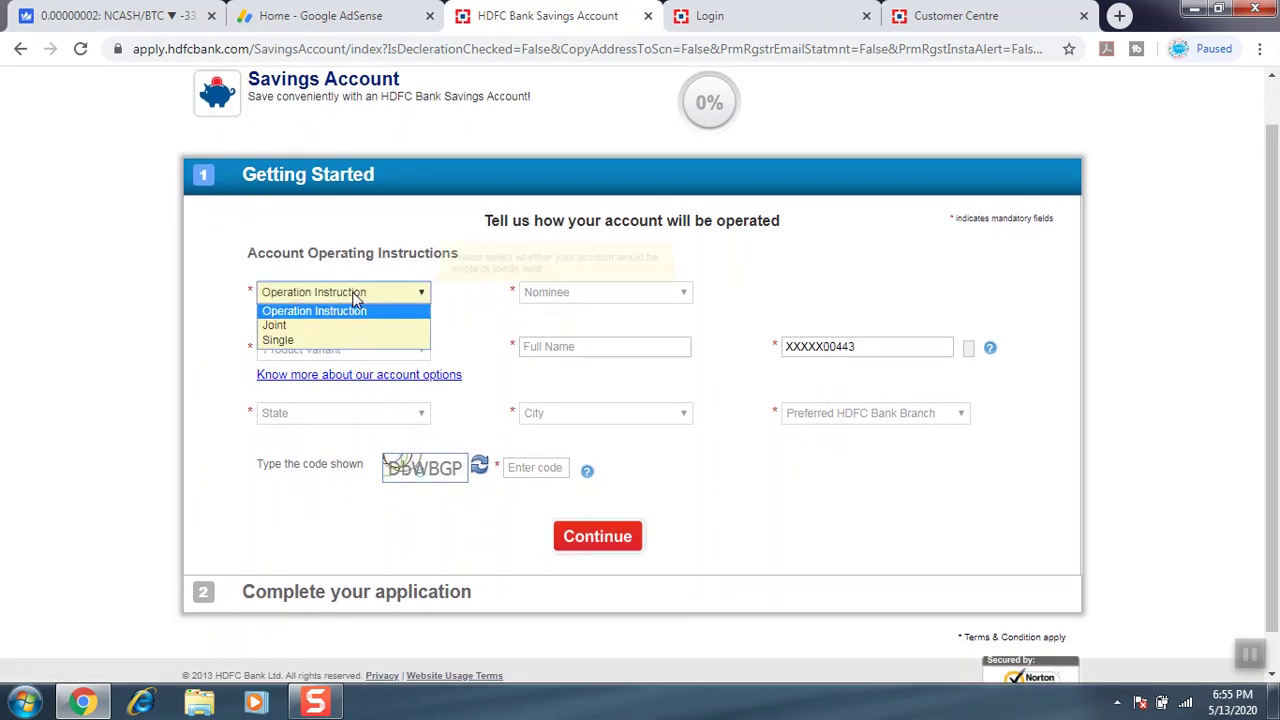
click(290, 341)
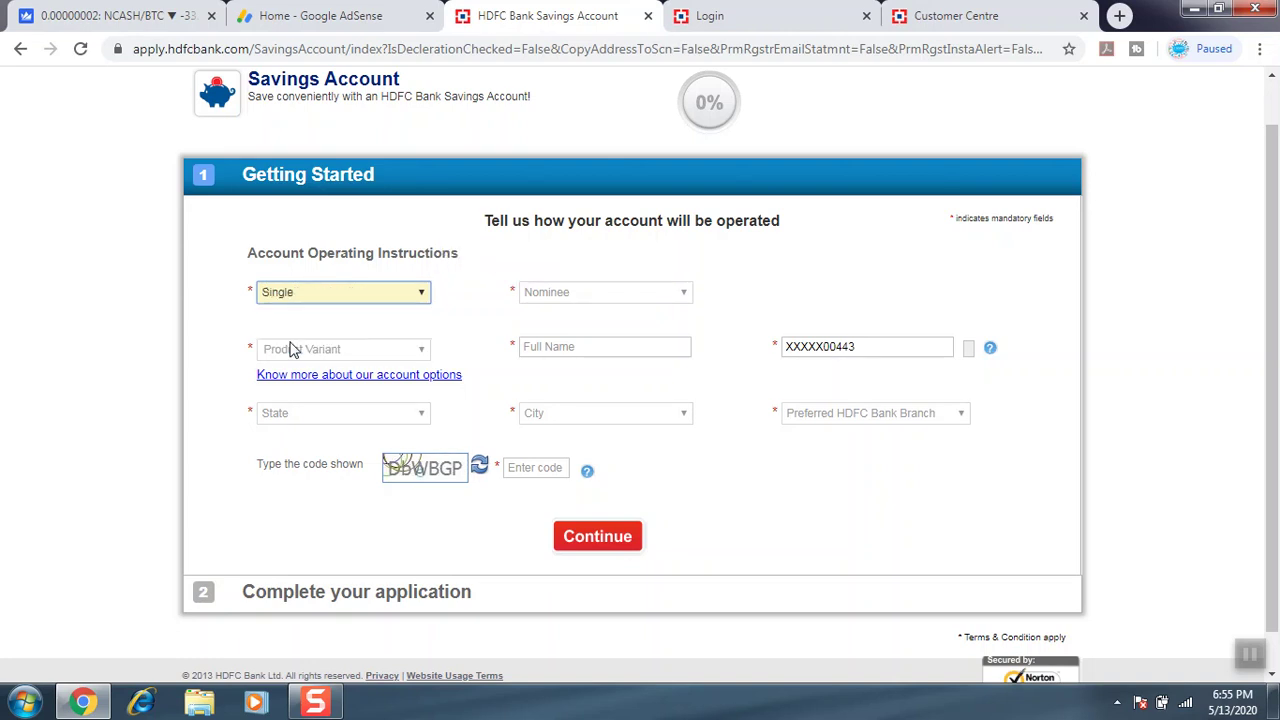
click(595, 294)
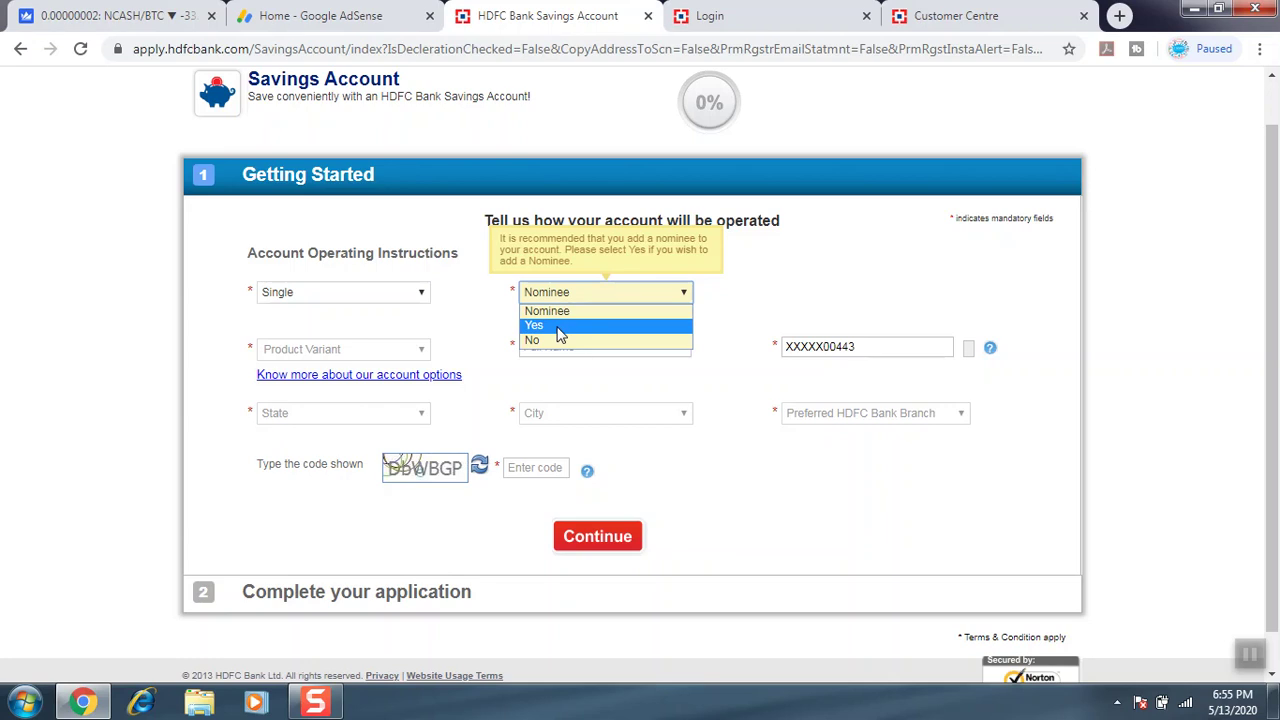
click(563, 341)
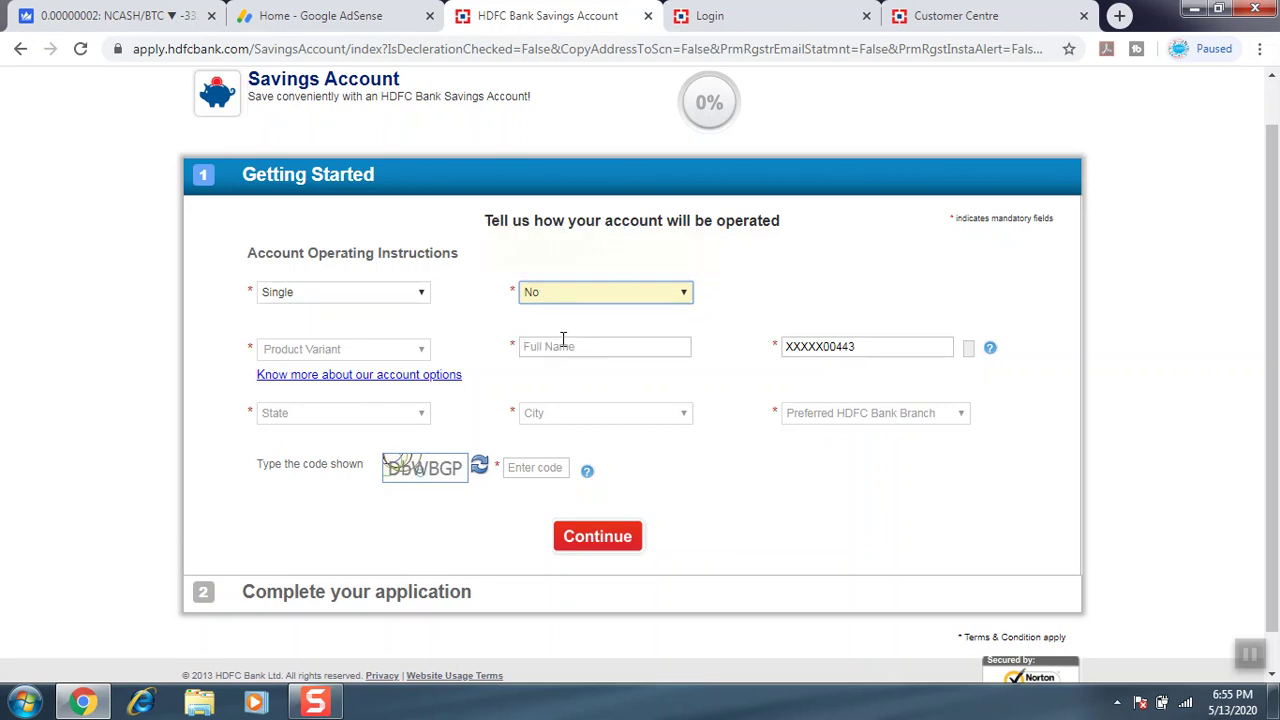
click(390, 355)
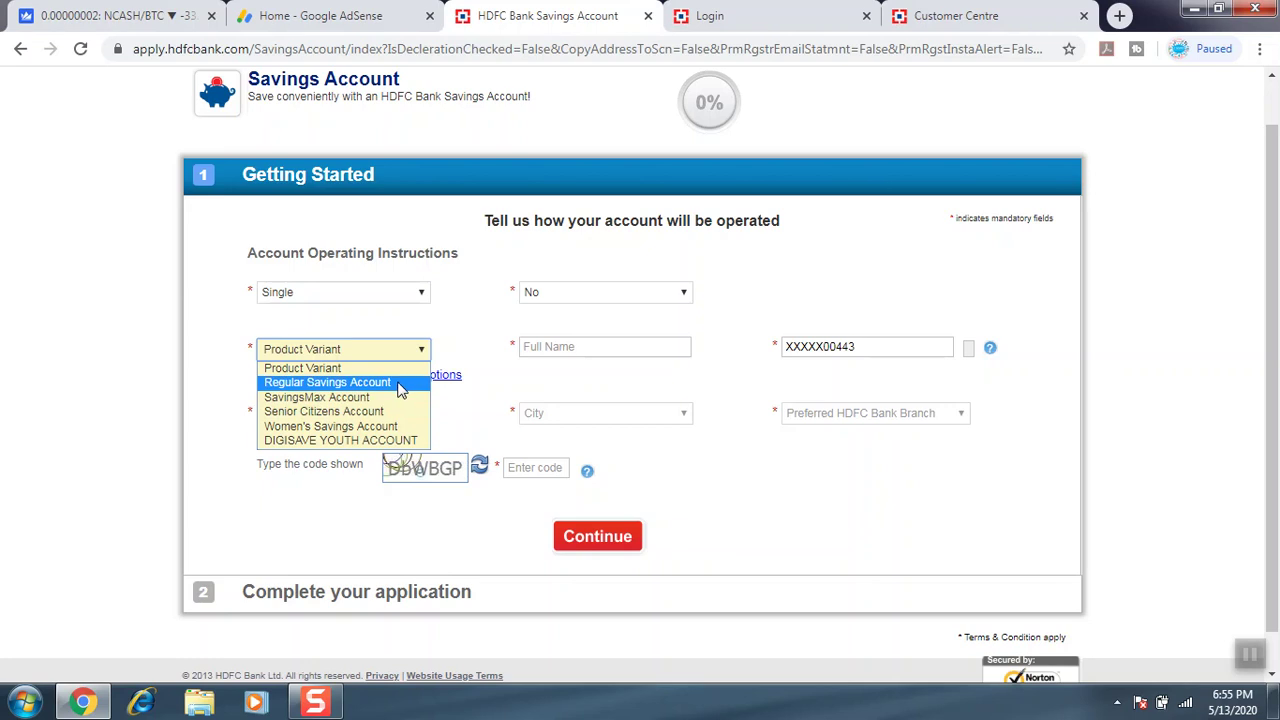
click(401, 383)
Enter the applicant's full name and choose West Bengal, SILIGURI and the Siliguri Sevoke Road branch.
click(582, 350)
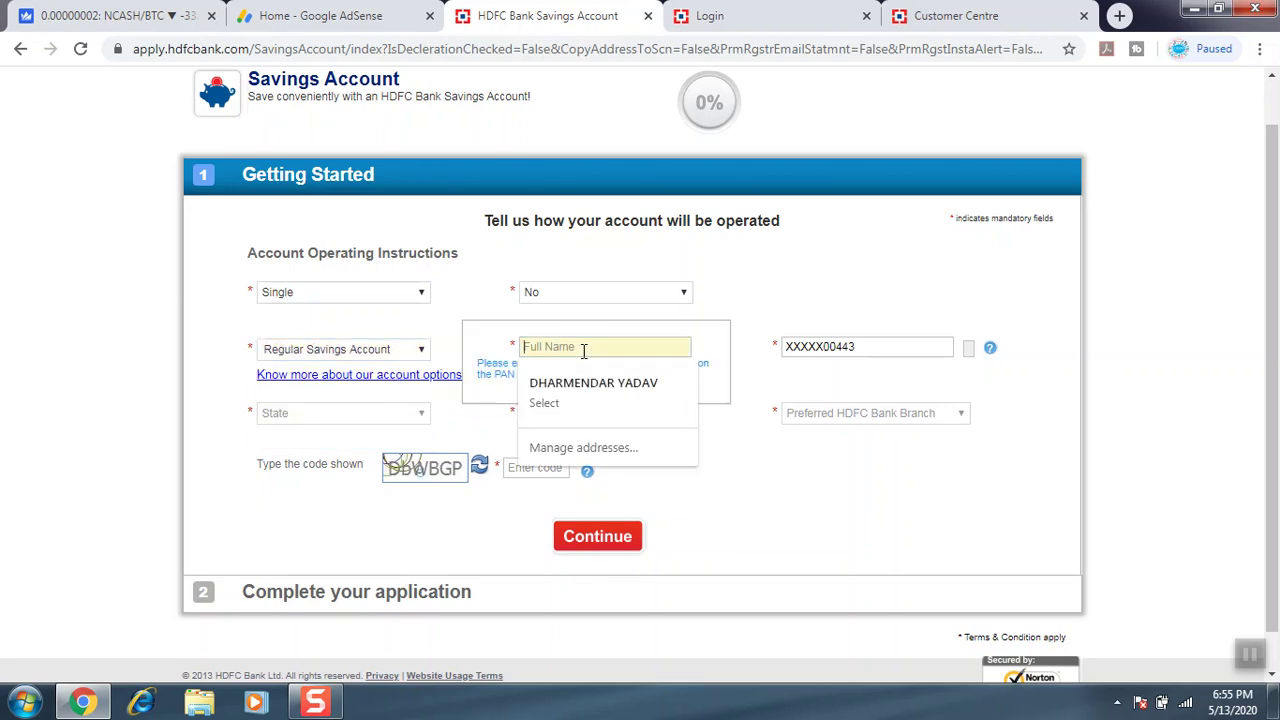
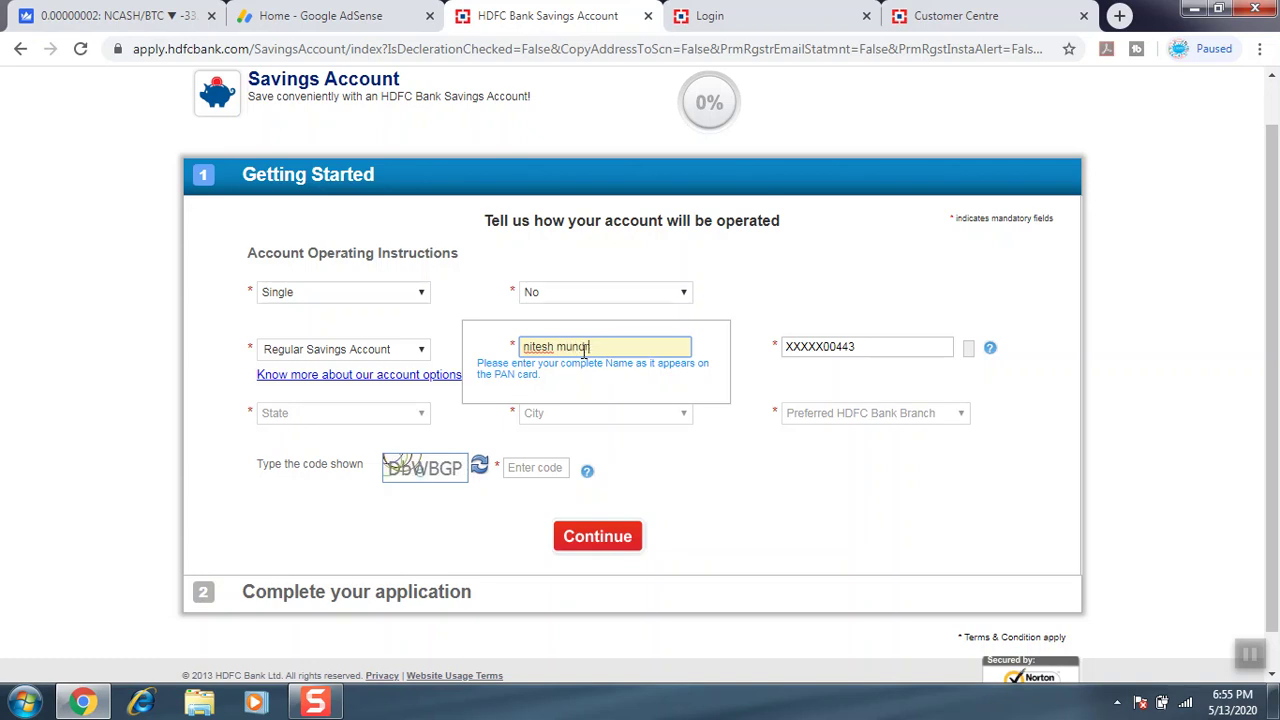
click(351, 414)
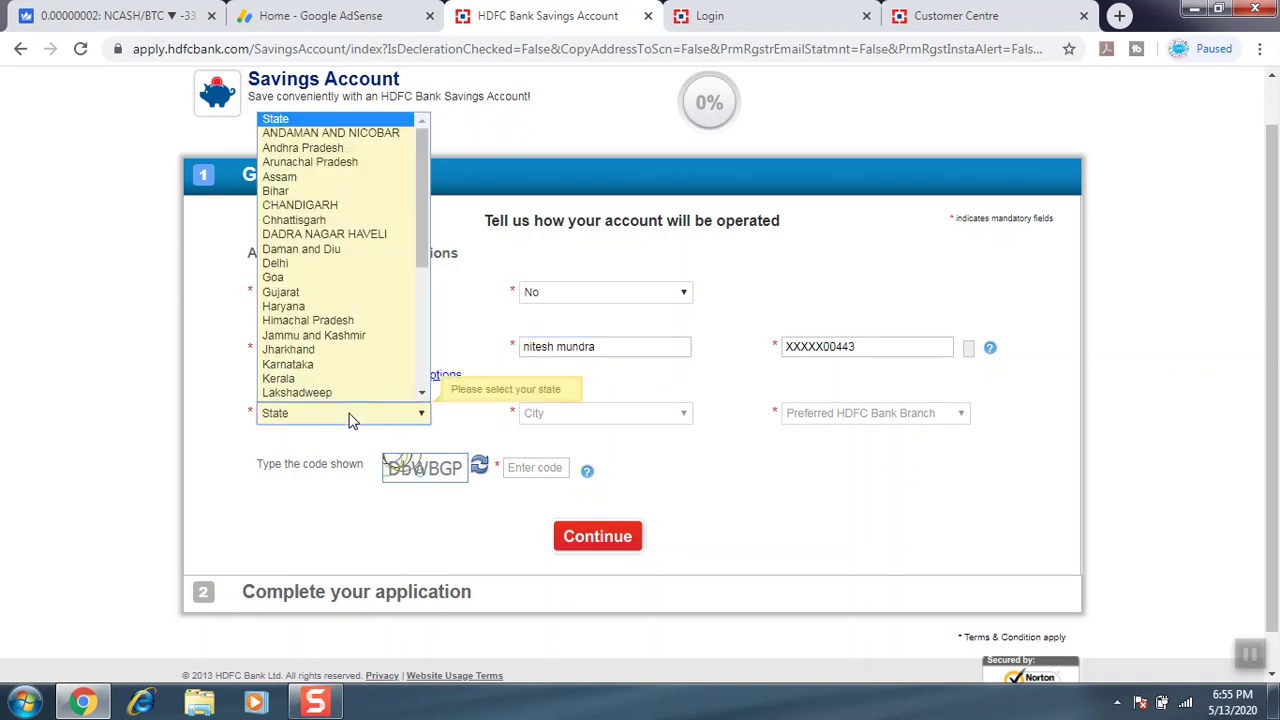
scroll(351, 417, down, 1)
key(w)
click(362, 394)
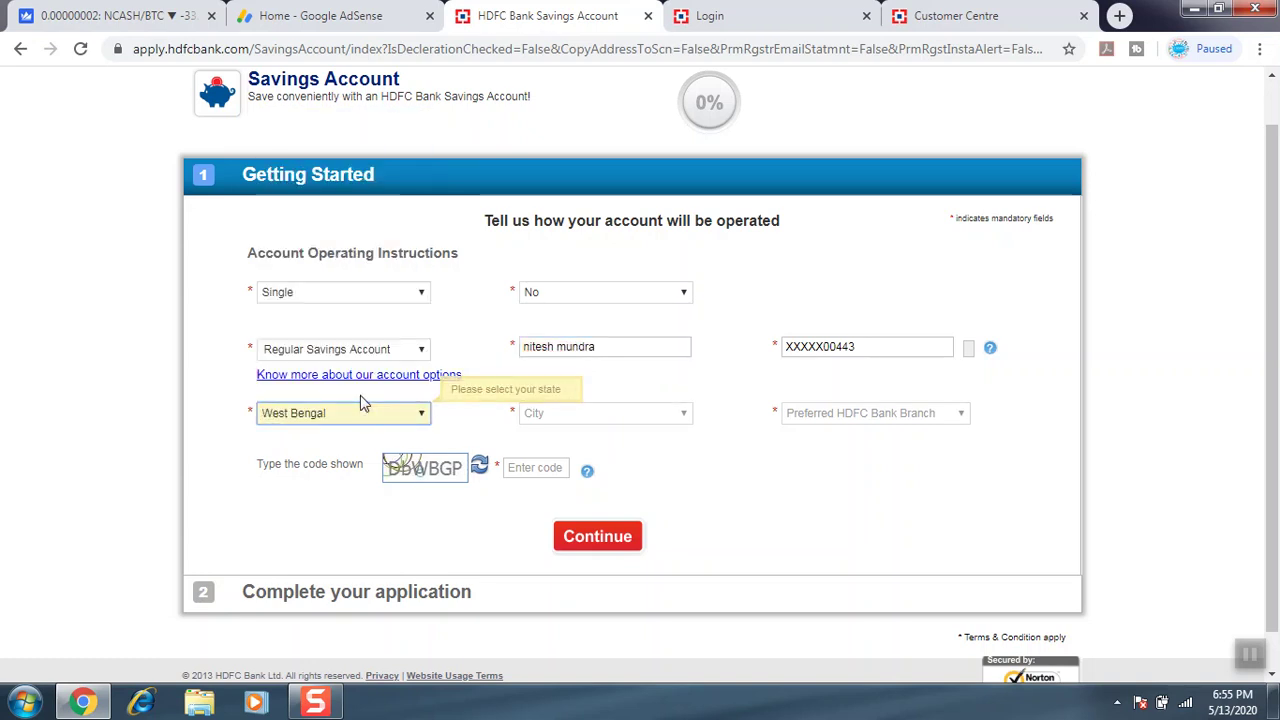
click(575, 425)
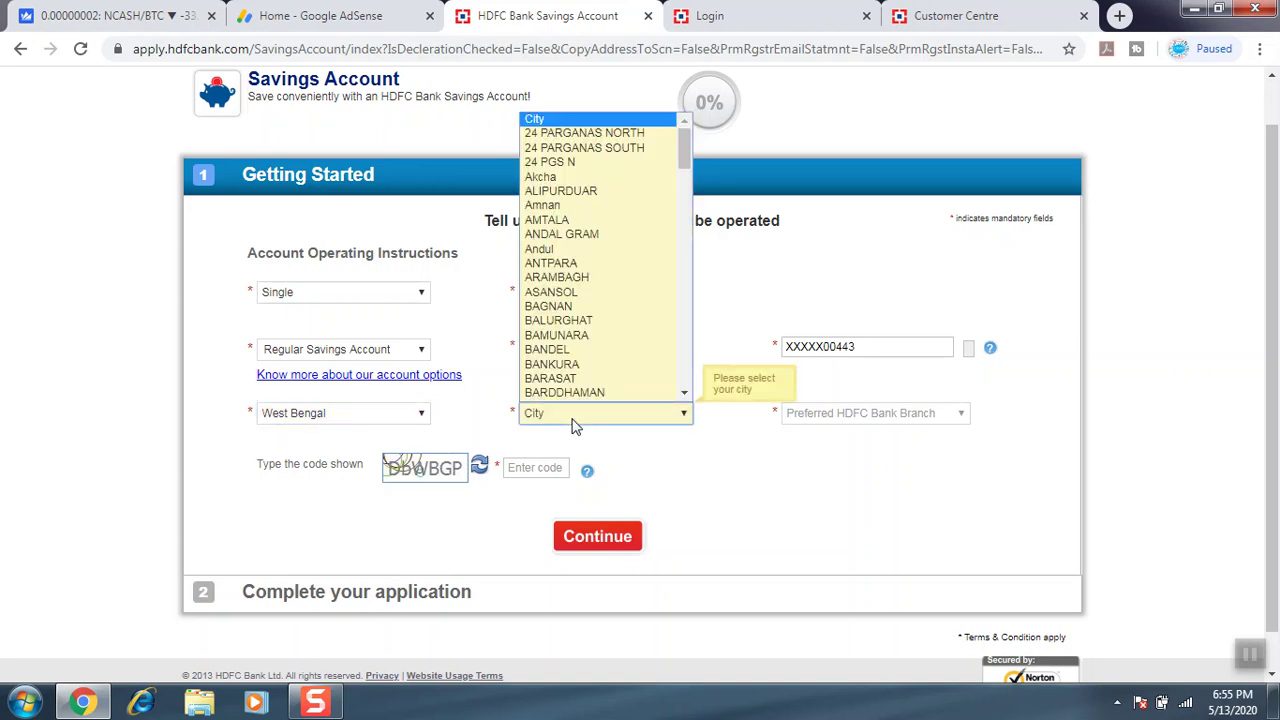
text(san)
key(Down)
key(Down)
key(Down)
key(Down)
key(Down)
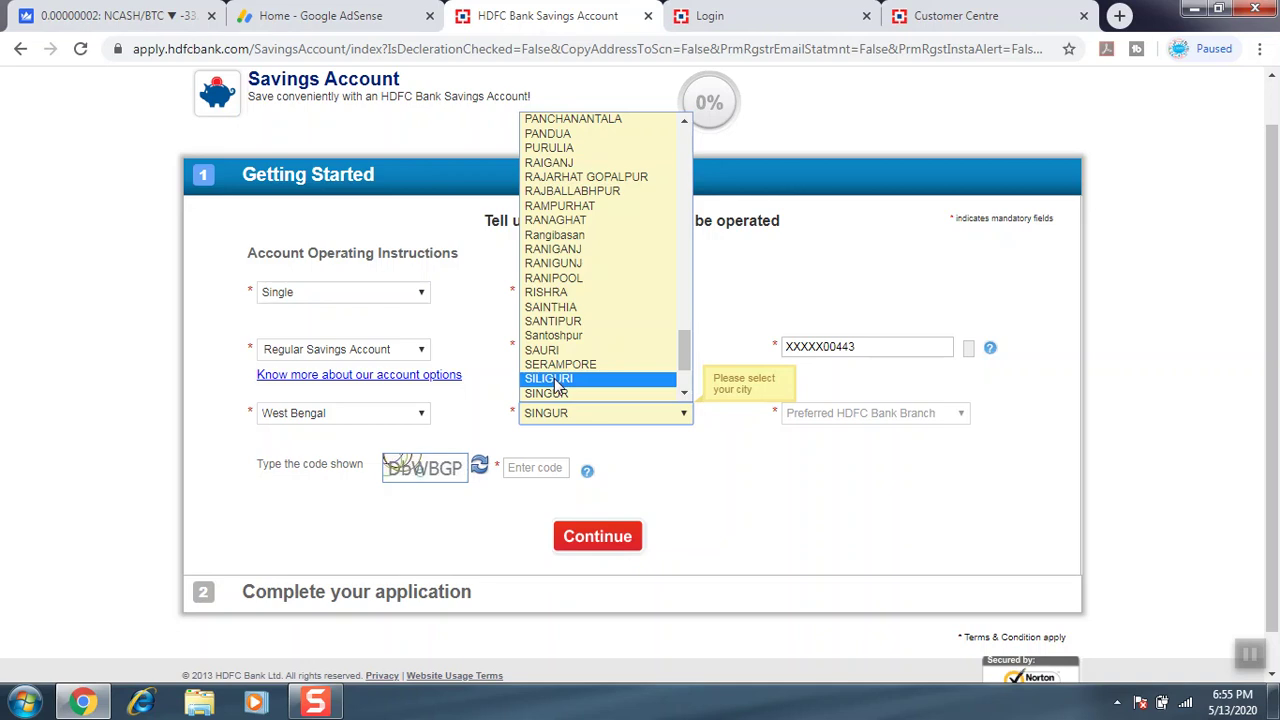
click(557, 381)
click(846, 416)
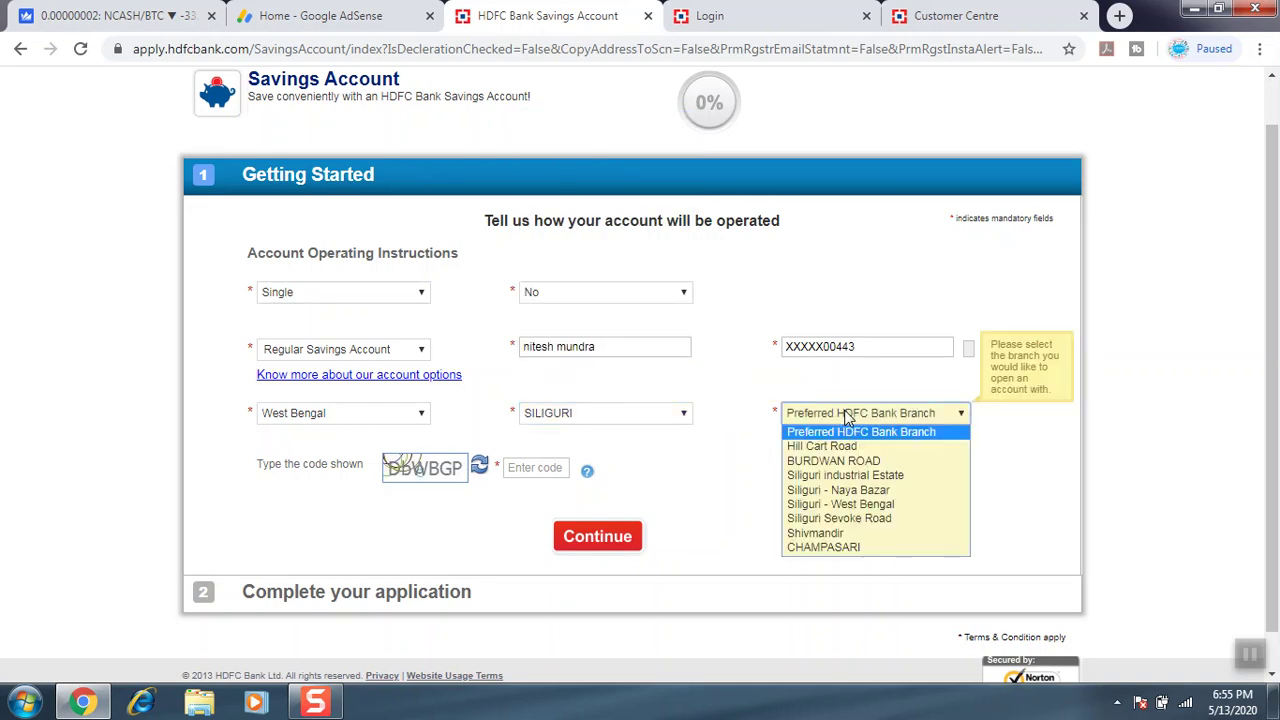
click(835, 518)
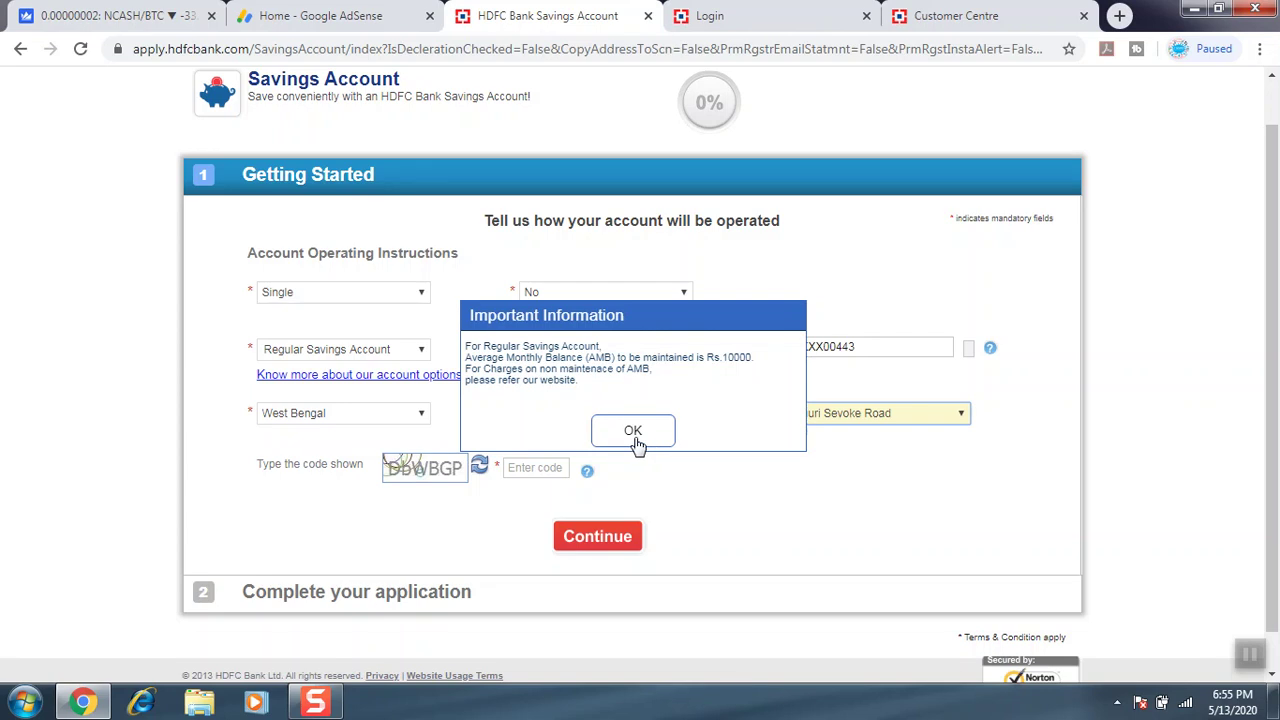
Acknowledge the minimum balance notice, enter the verification code, and continue.
click(633, 432)
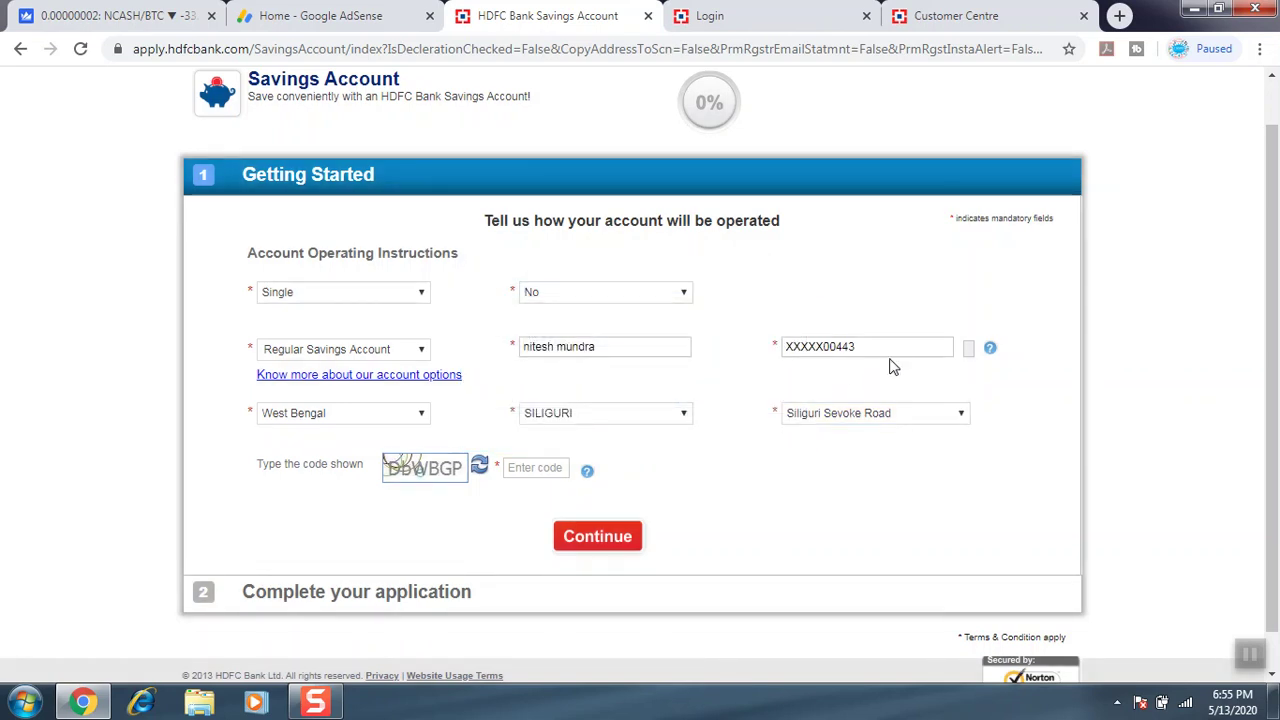
click(530, 471)
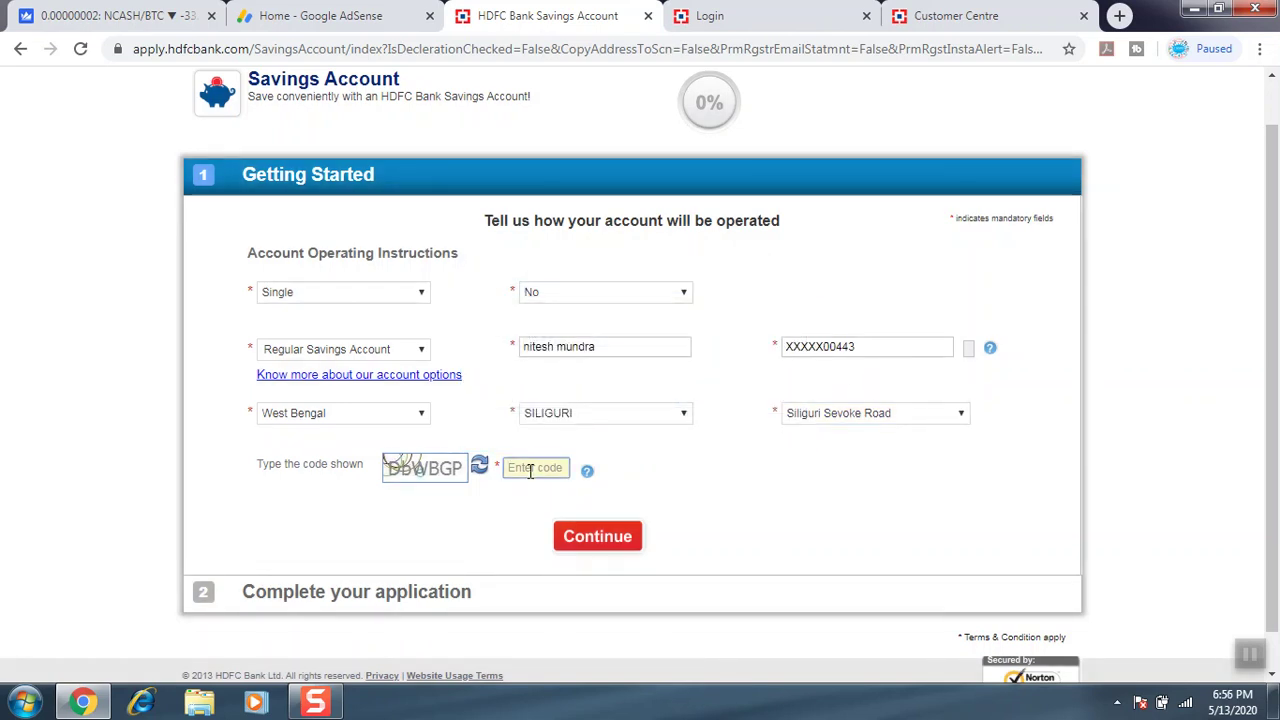
text(D)
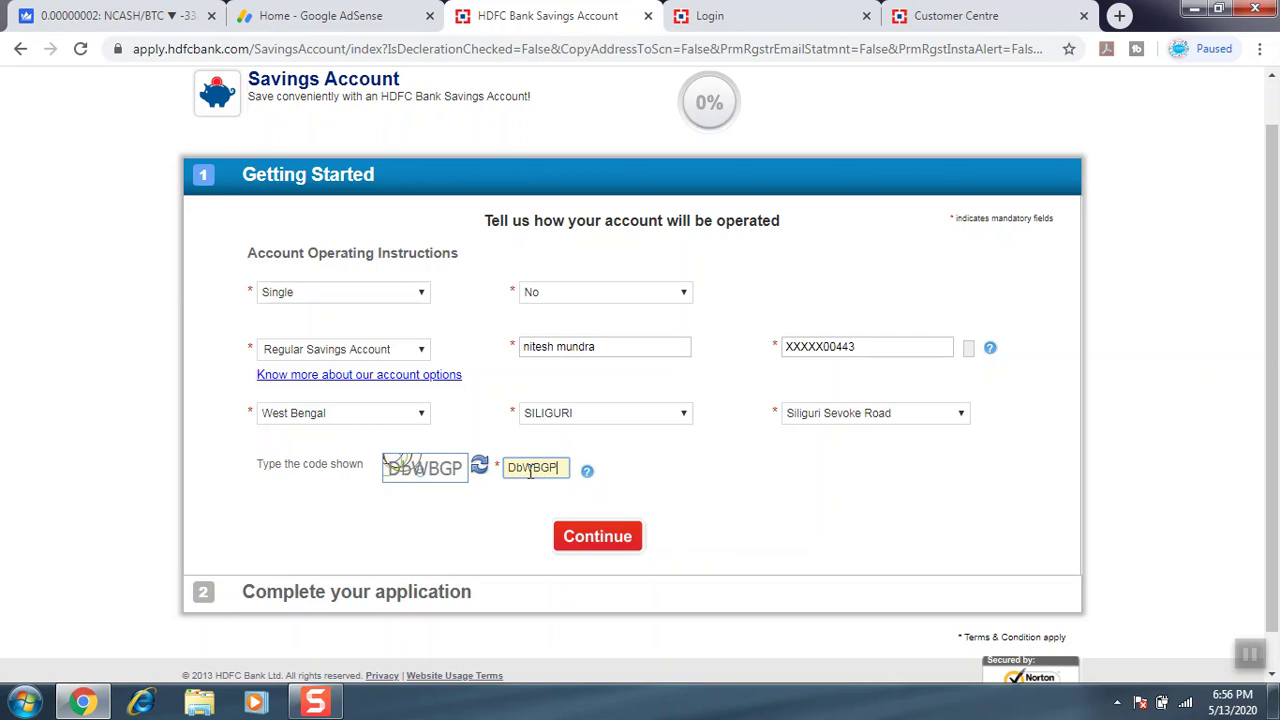
text(bWBGP)
click(630, 540)
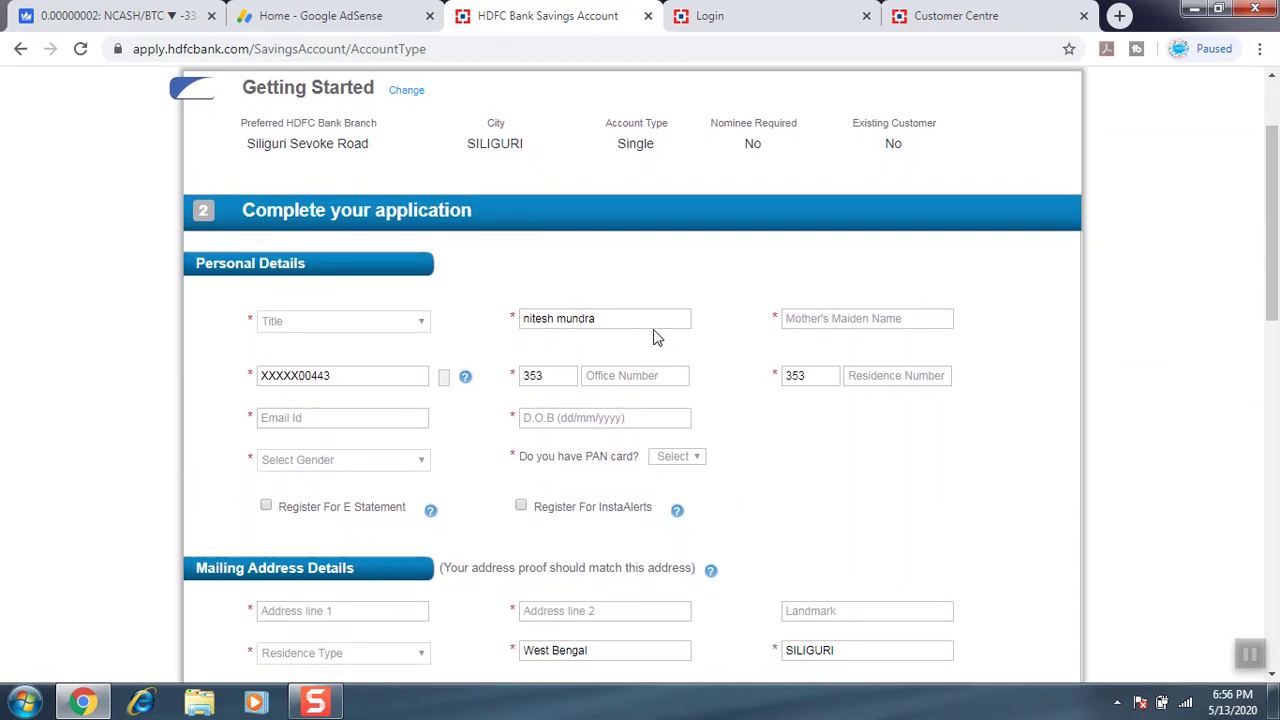
Set title Mr., enter the office and residence phone numbers, and autofill the email address.
click(361, 320)
click(316, 355)
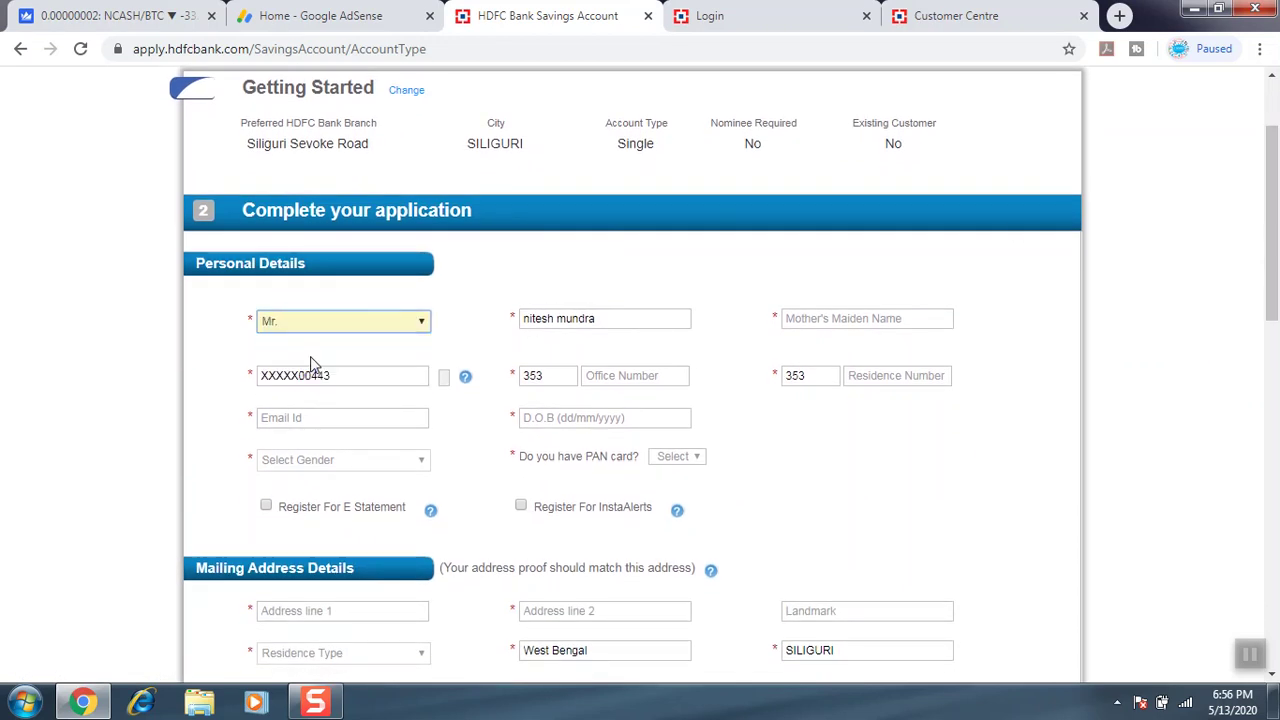
click(619, 375)
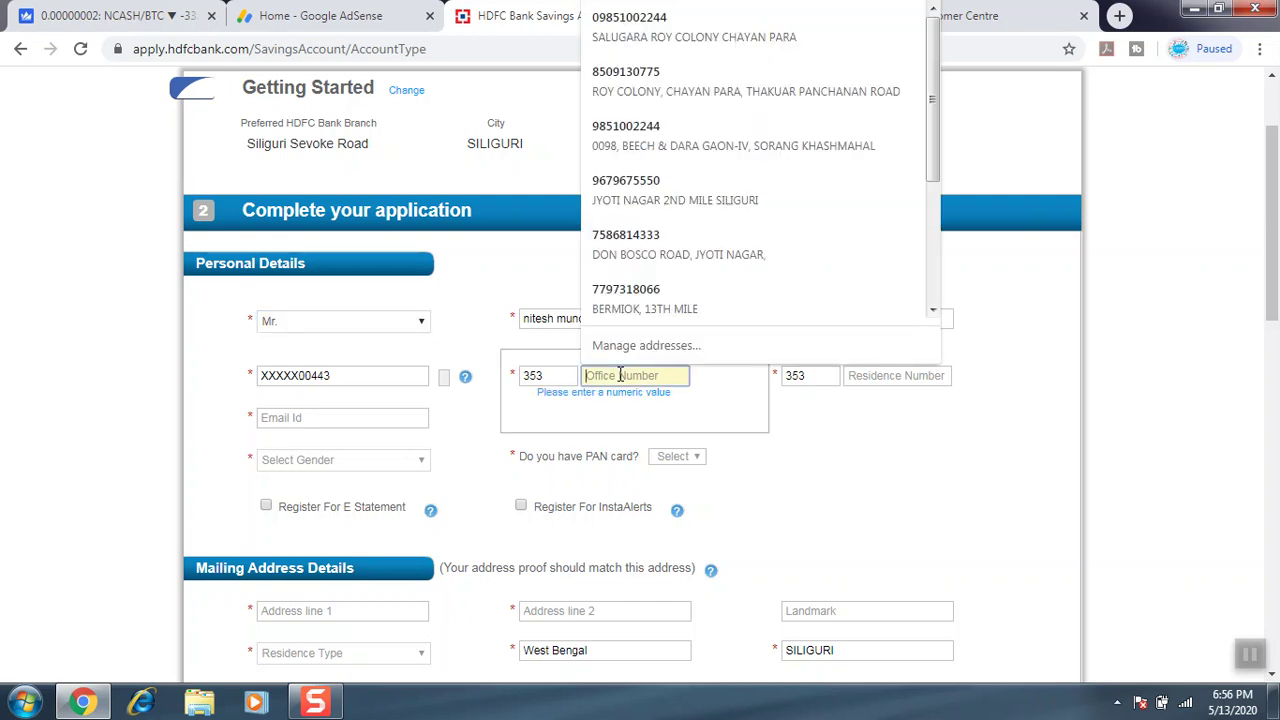
text(24543490)
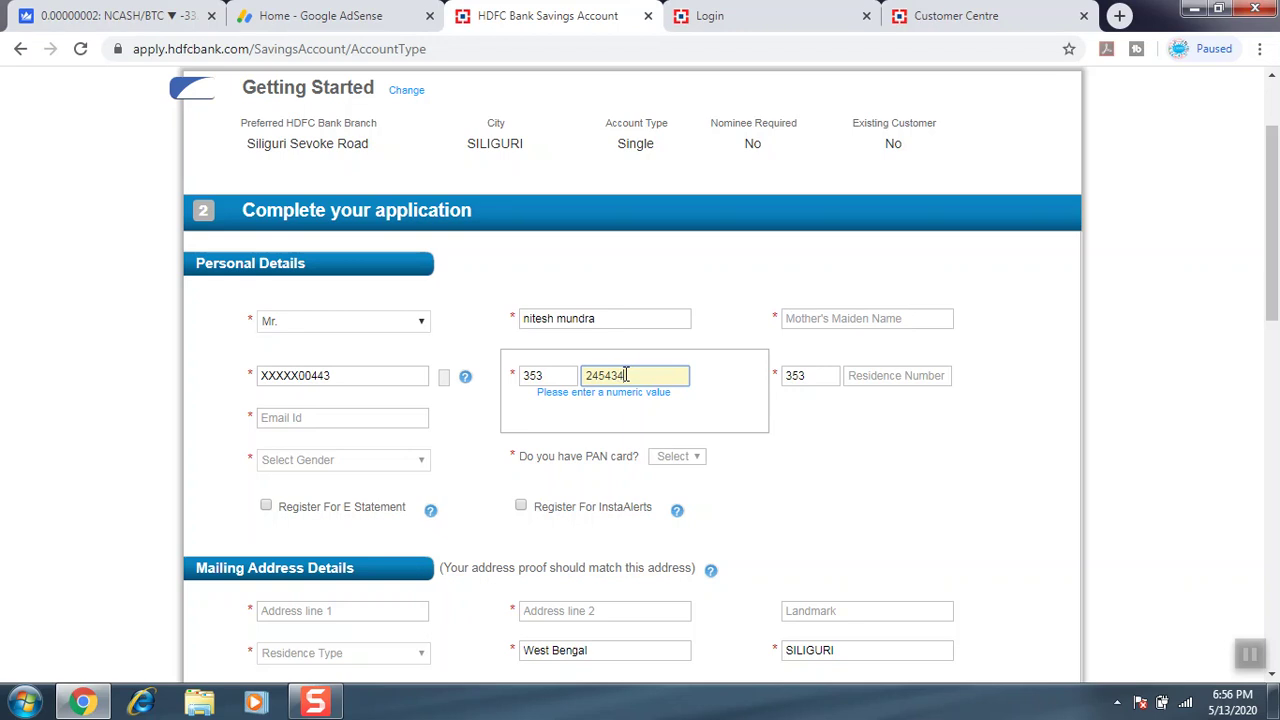
click(873, 375)
text(24543493)
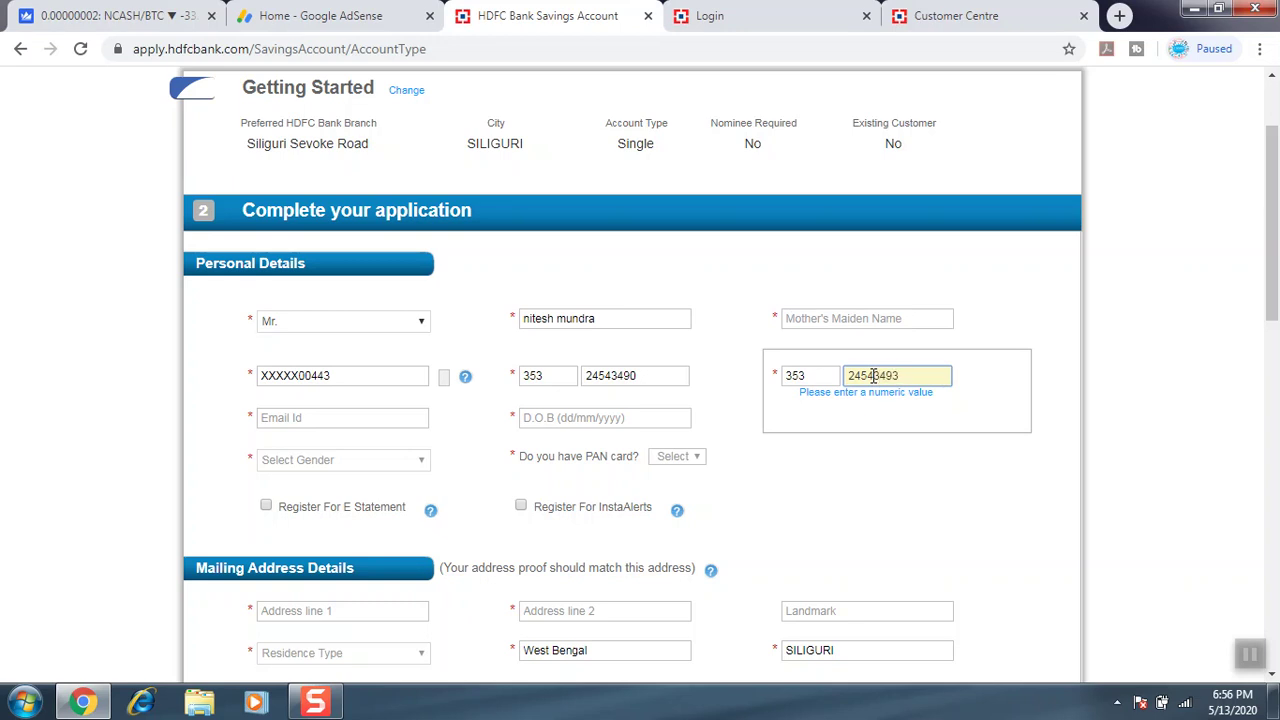
click(398, 419)
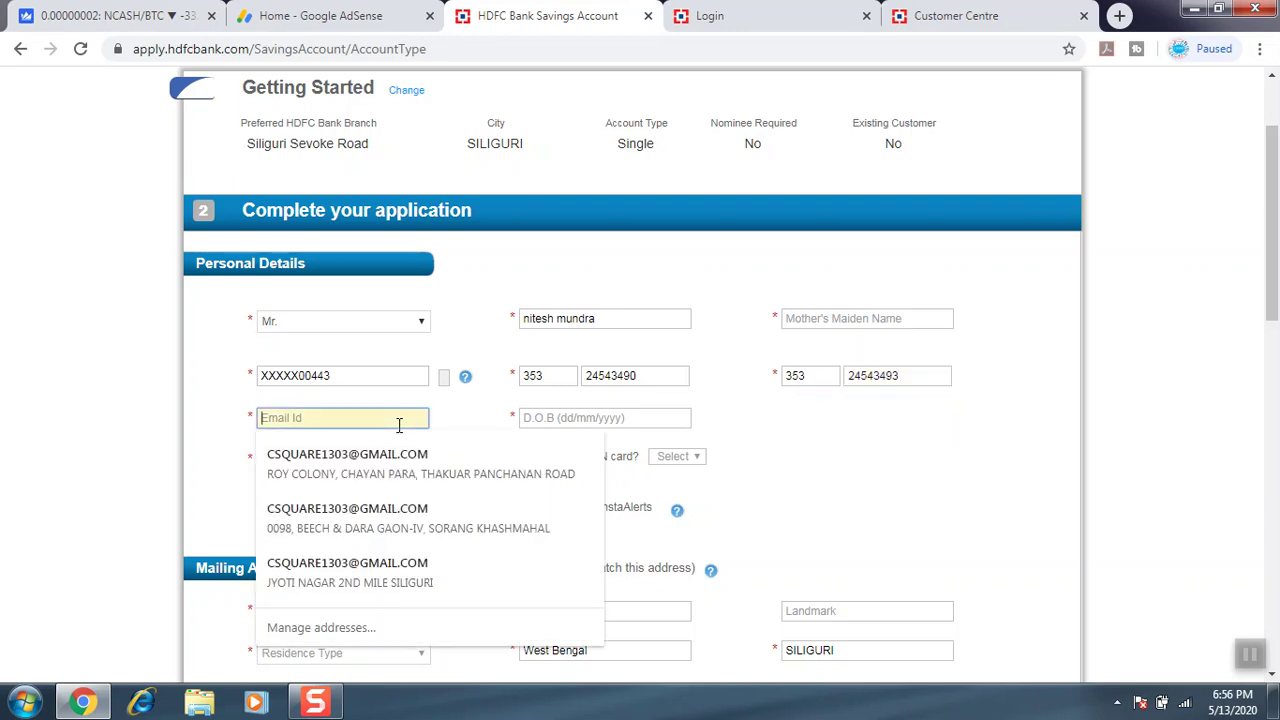
click(371, 460)
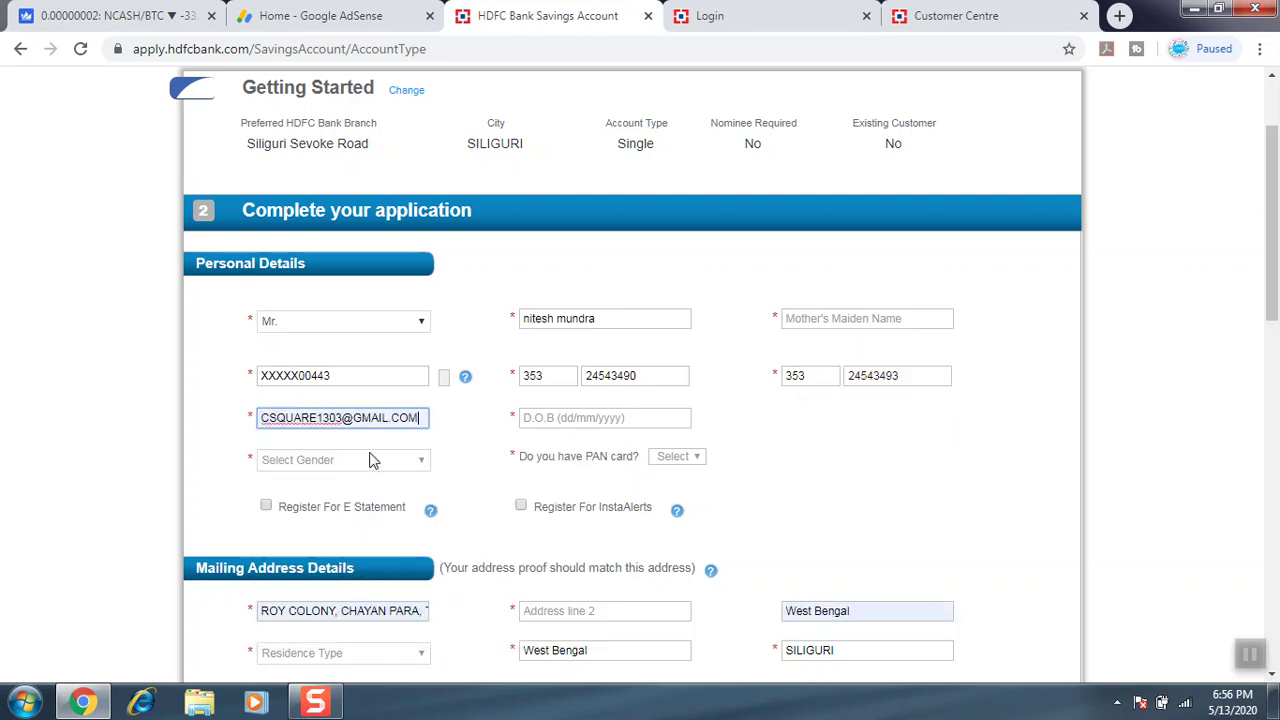
Set the date of birth to 24 December 1984.
click(546, 422)
click(652, 442)
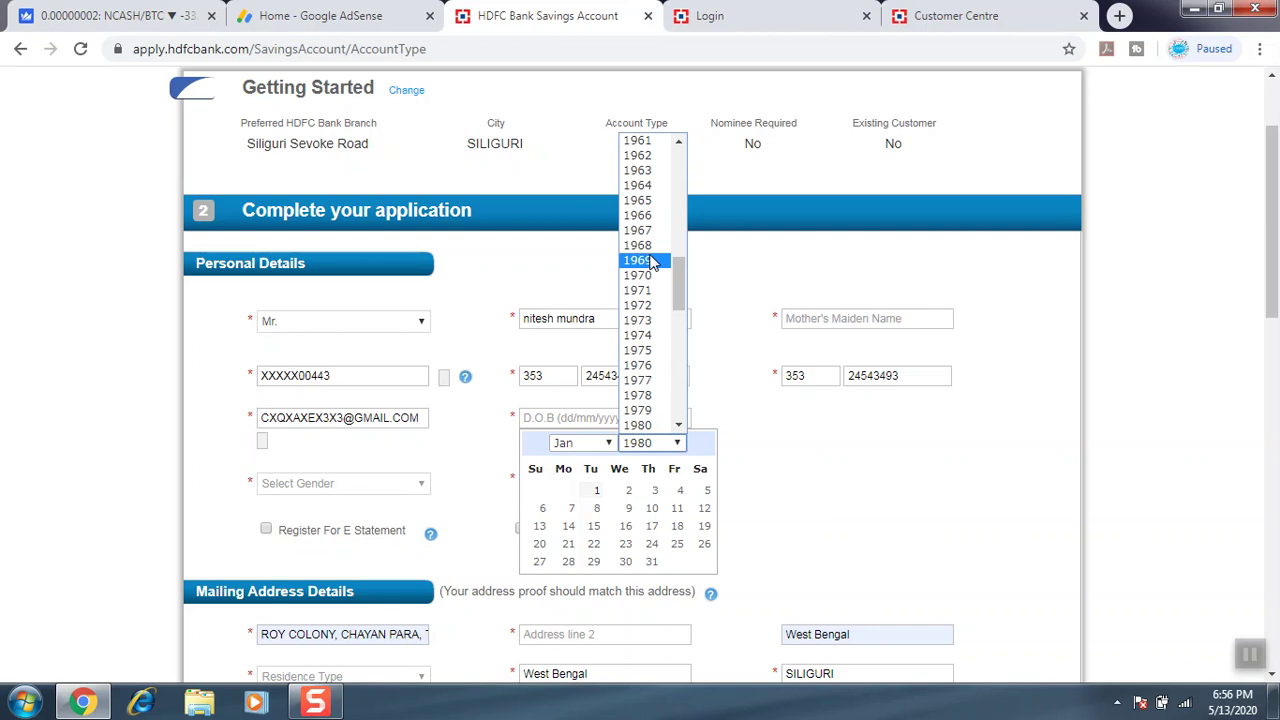
scroll(673, 376, down, 5)
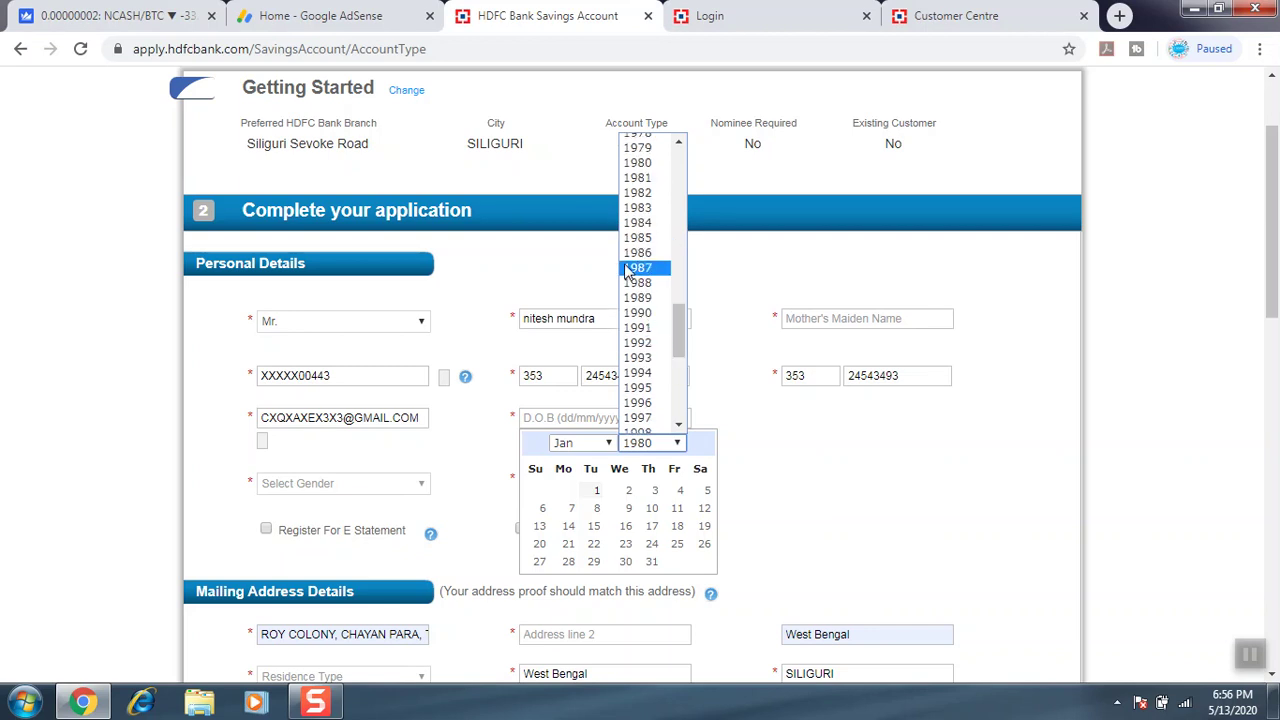
click(637, 222)
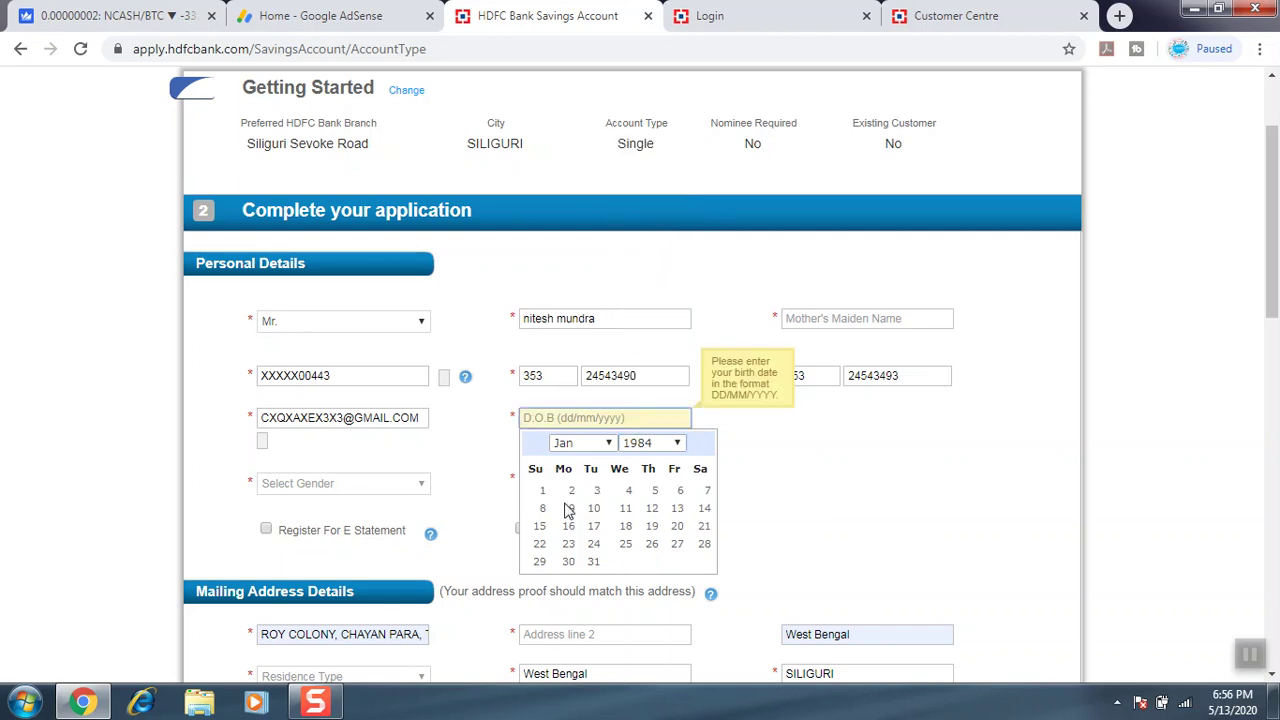
click(609, 443)
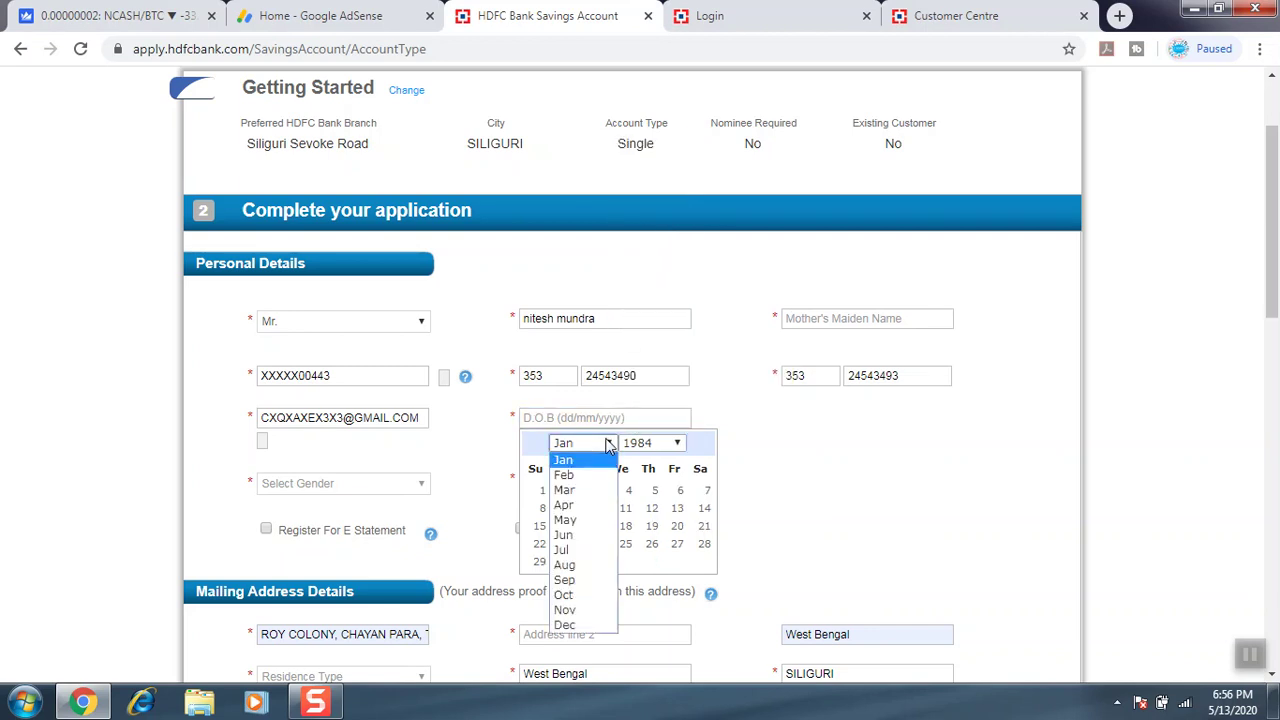
click(565, 625)
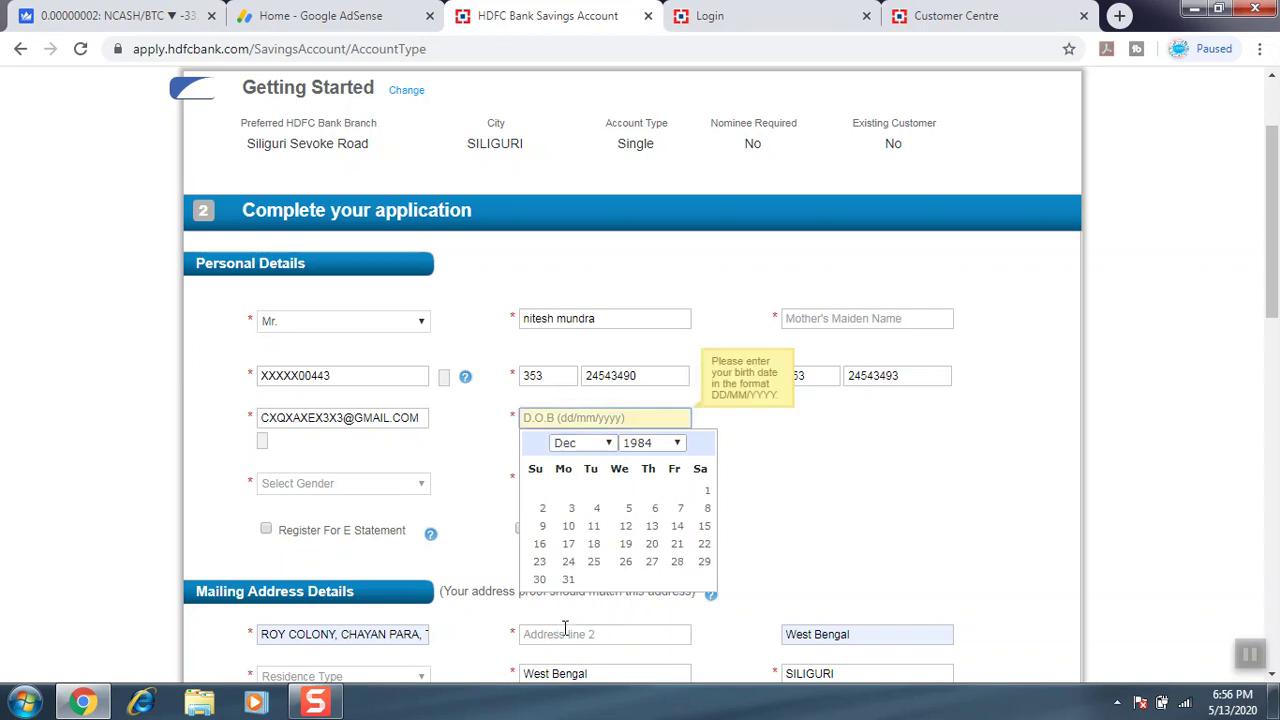
click(570, 566)
Choose Male as gender, answer Yes to having a PAN card, and enter the PAN number.
click(366, 490)
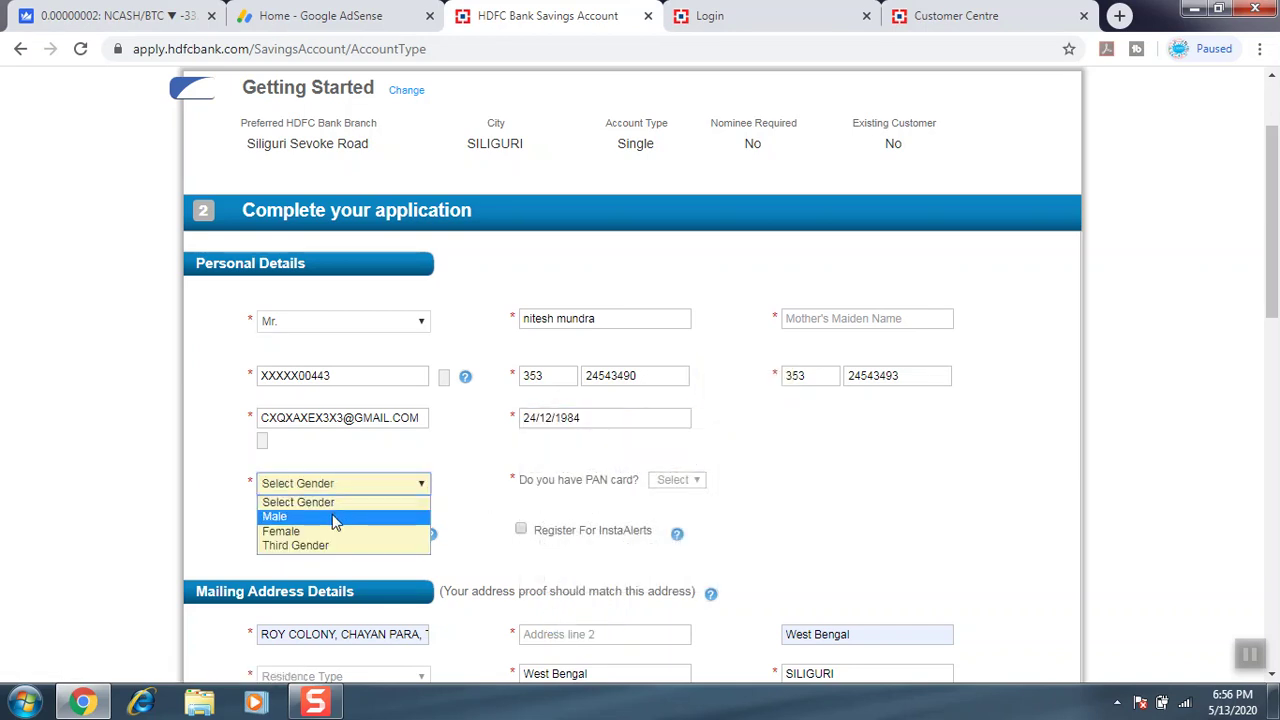
click(334, 518)
click(698, 490)
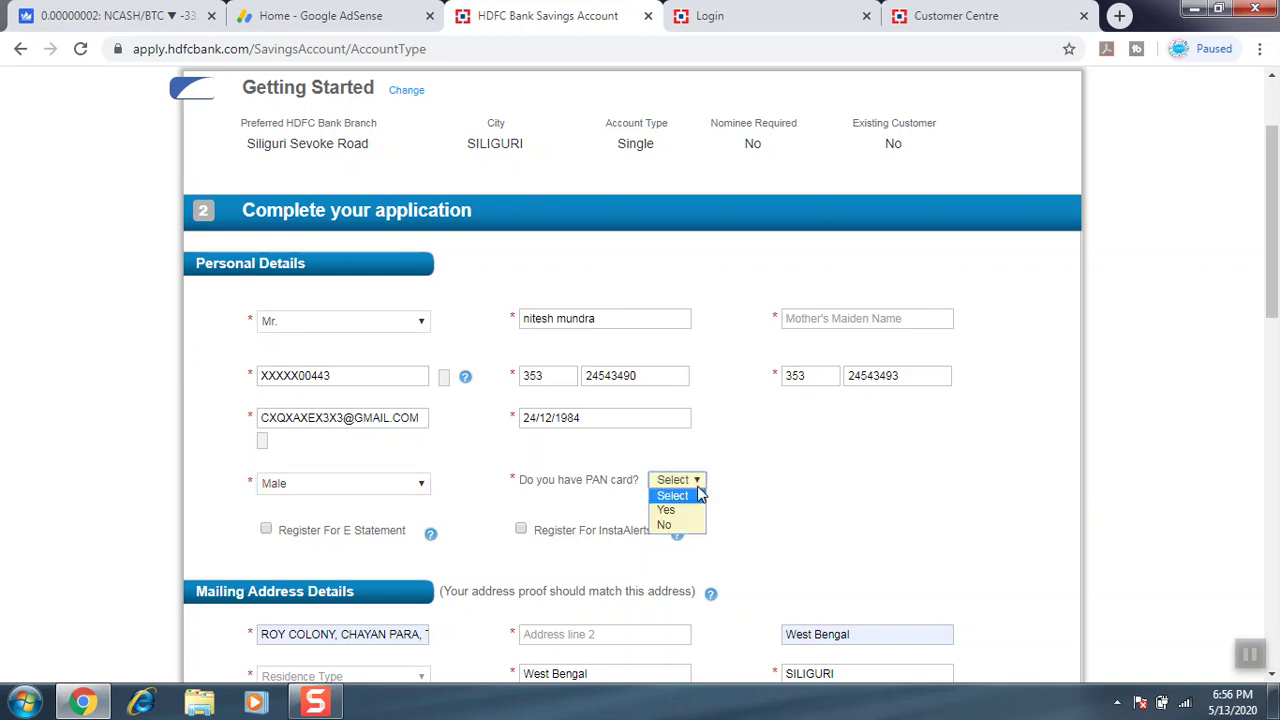
click(666, 510)
click(806, 490)
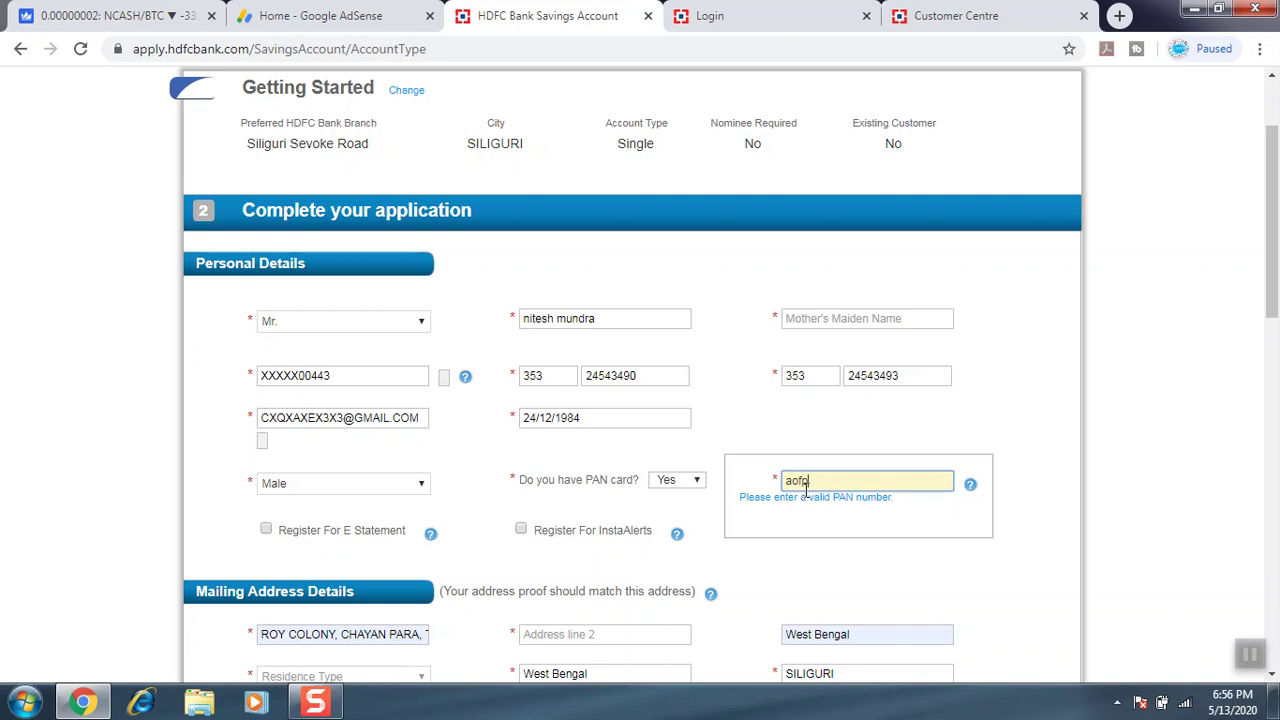
Register for E Statement and InstaAlerts, dismissing each notice.
click(266, 531)
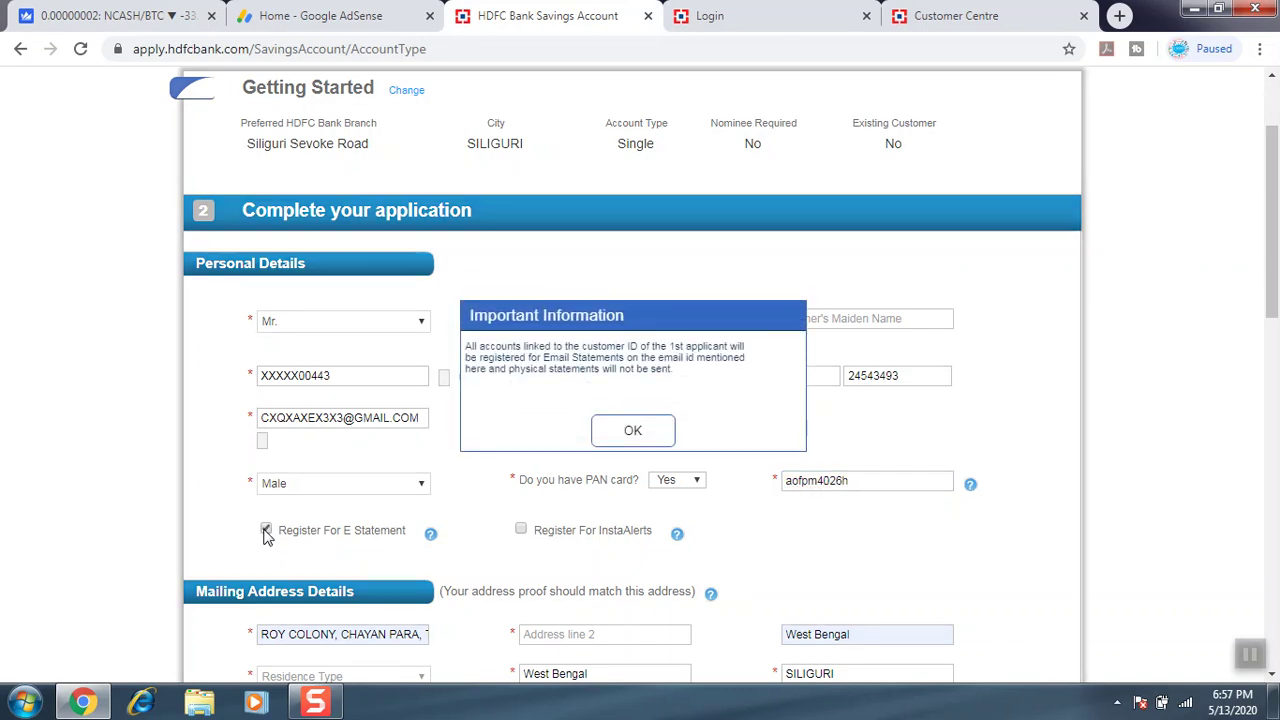
click(621, 436)
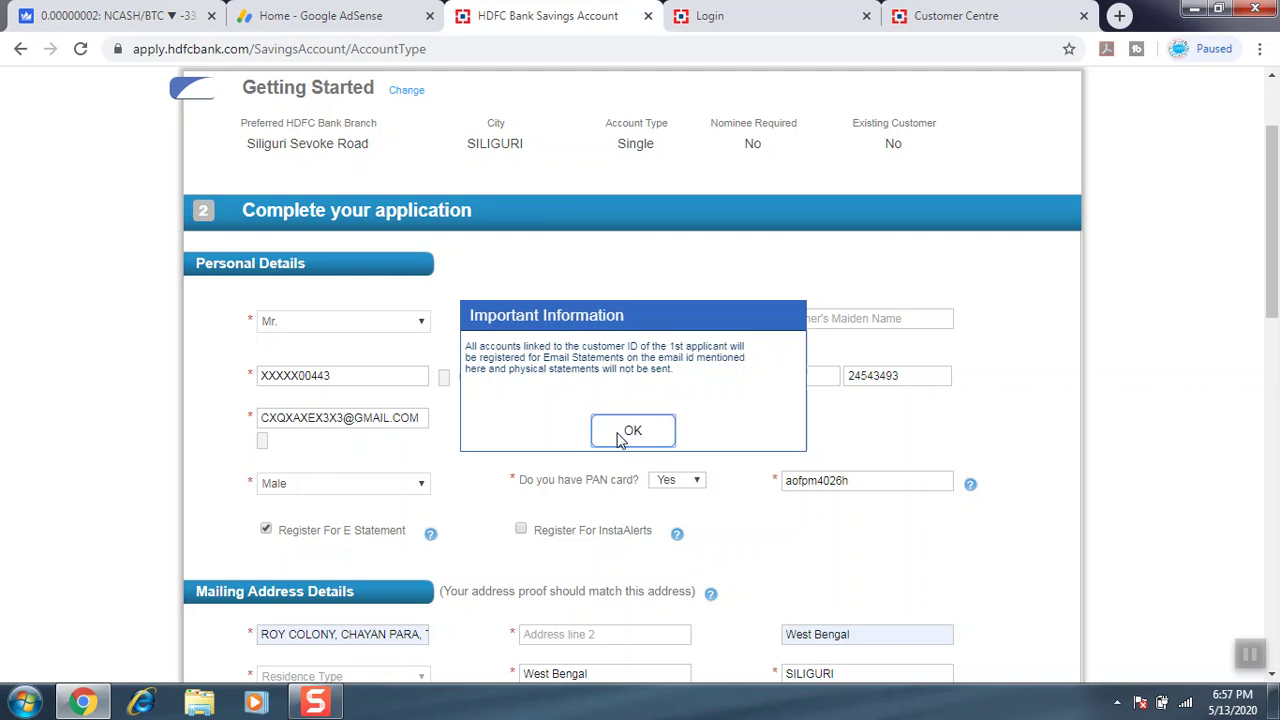
click(521, 530)
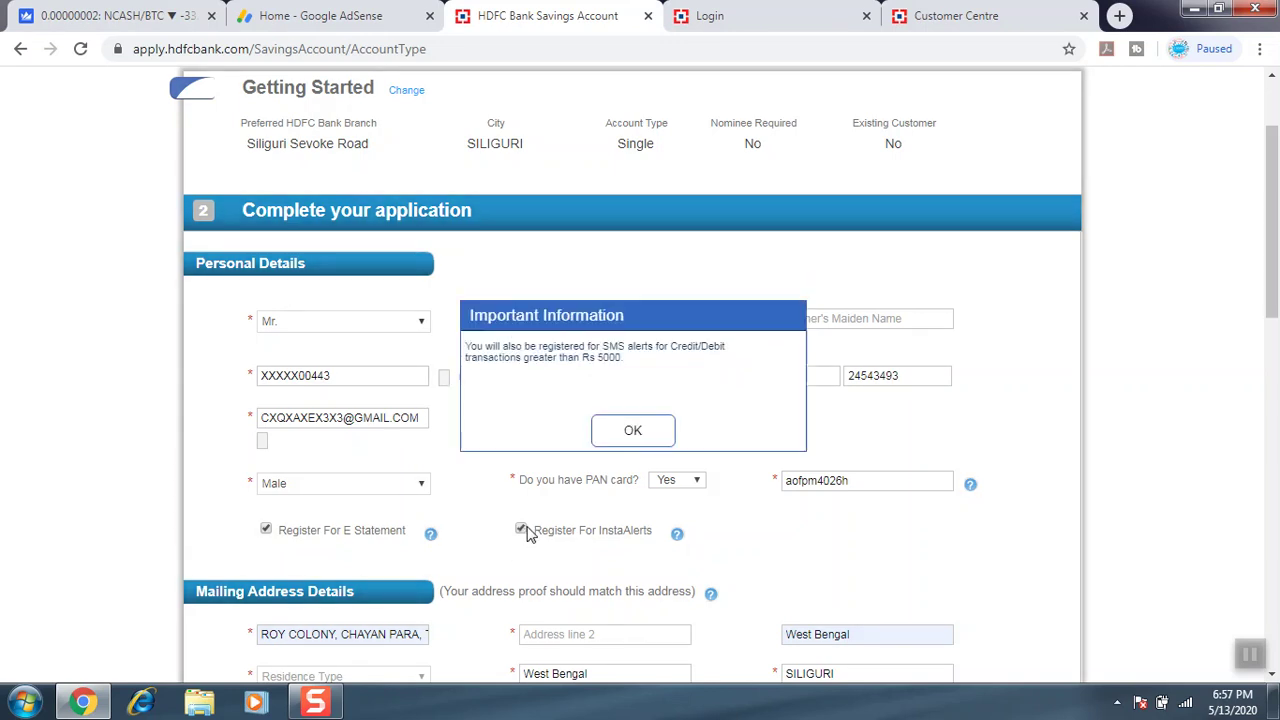
click(651, 440)
drag(1270, 295, 1194, 357)
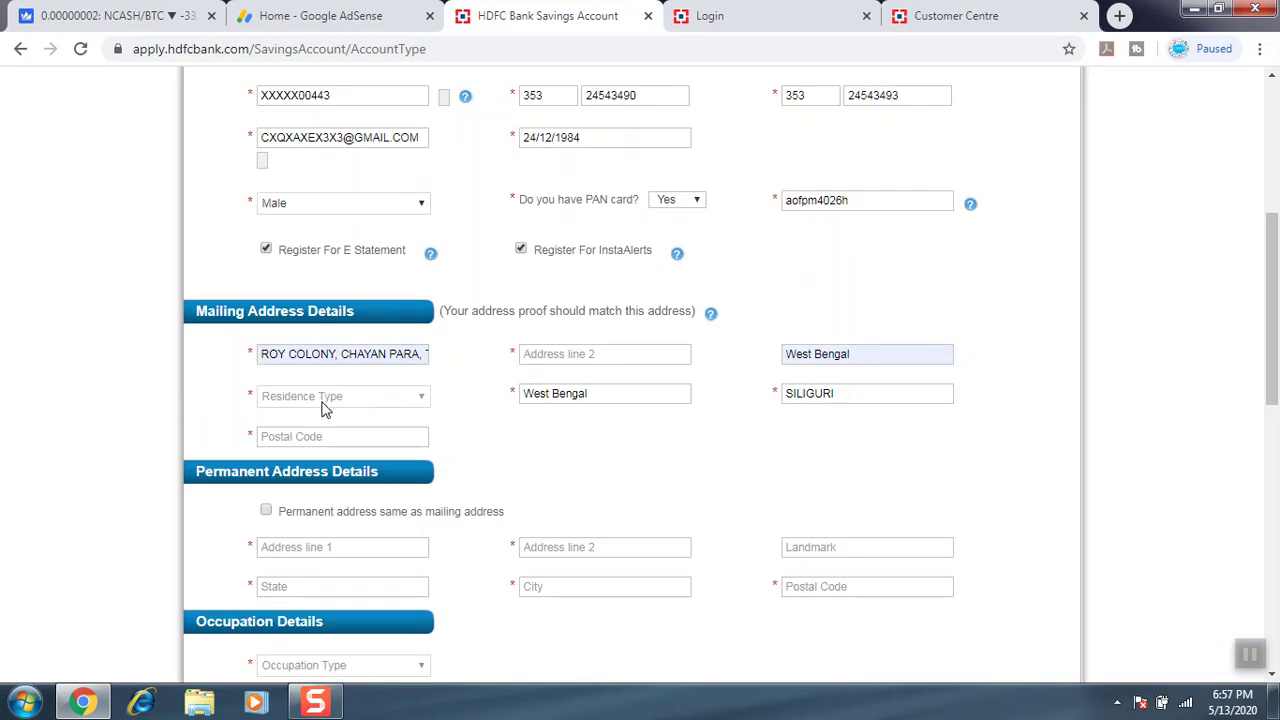
Set residence type to Rented - with family, enter the mailing postal code, and copy it to permanent address.
click(379, 407)
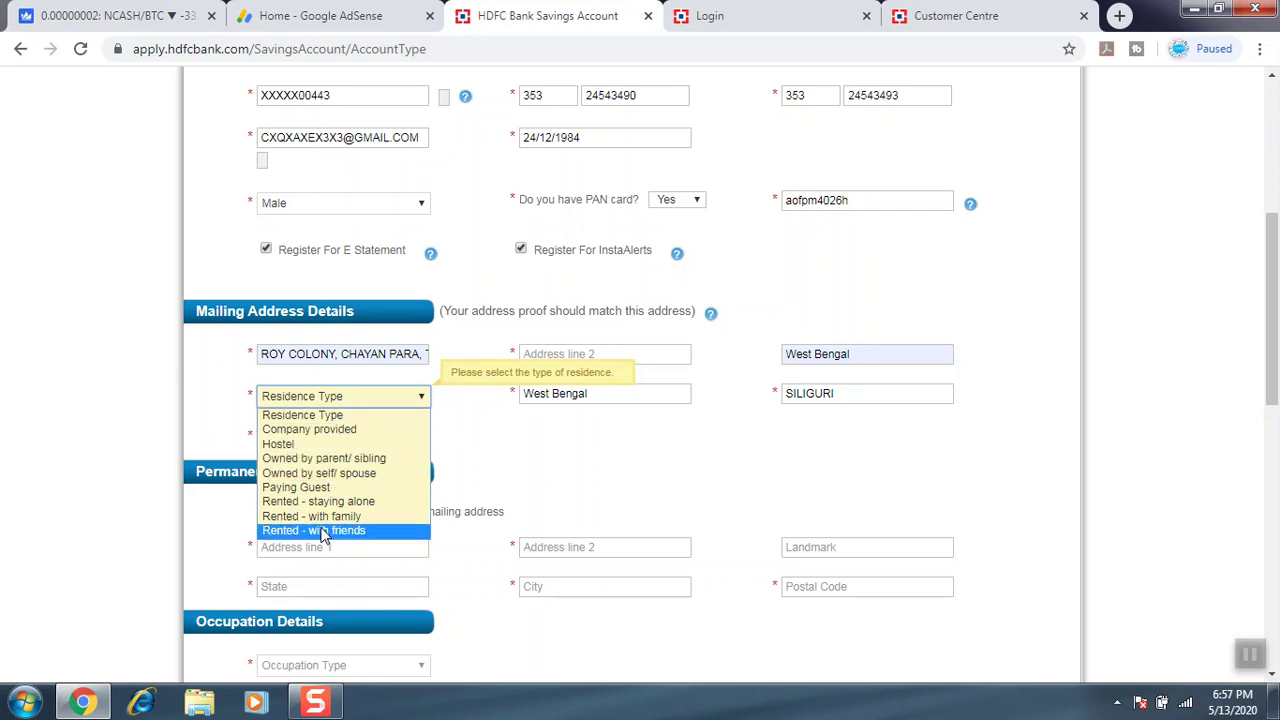
click(344, 517)
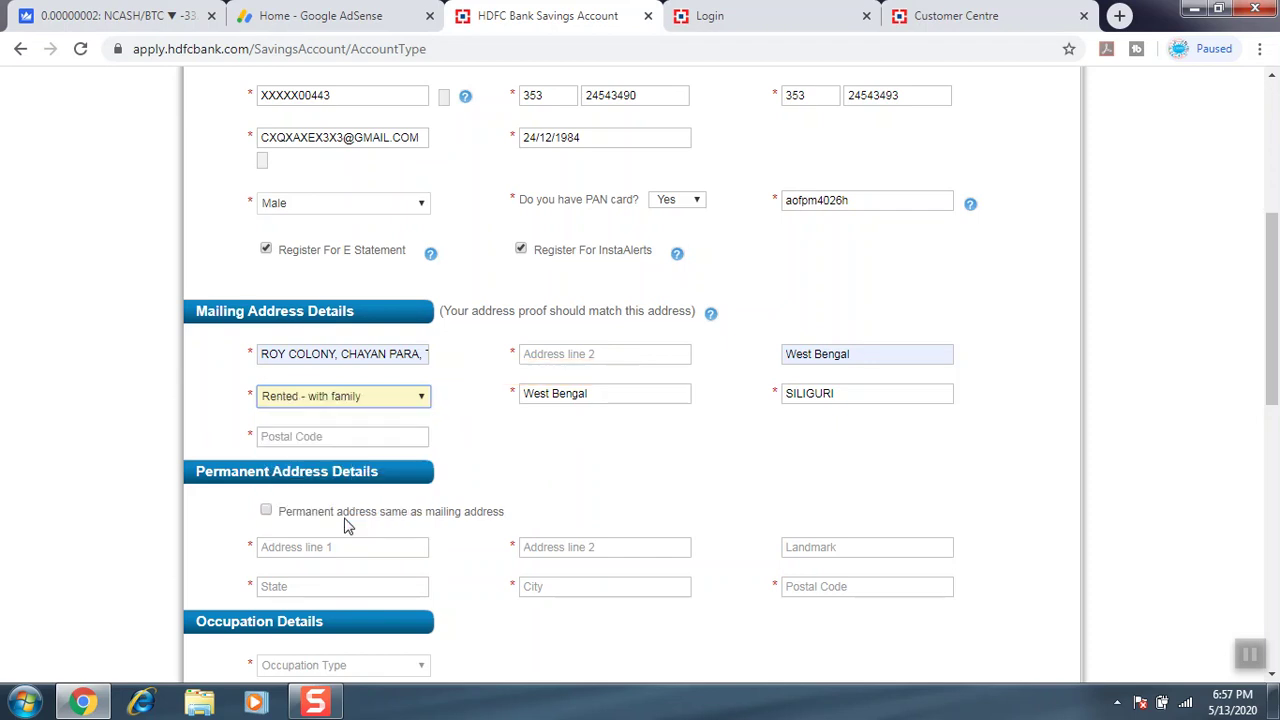
click(357, 436)
text(734001)
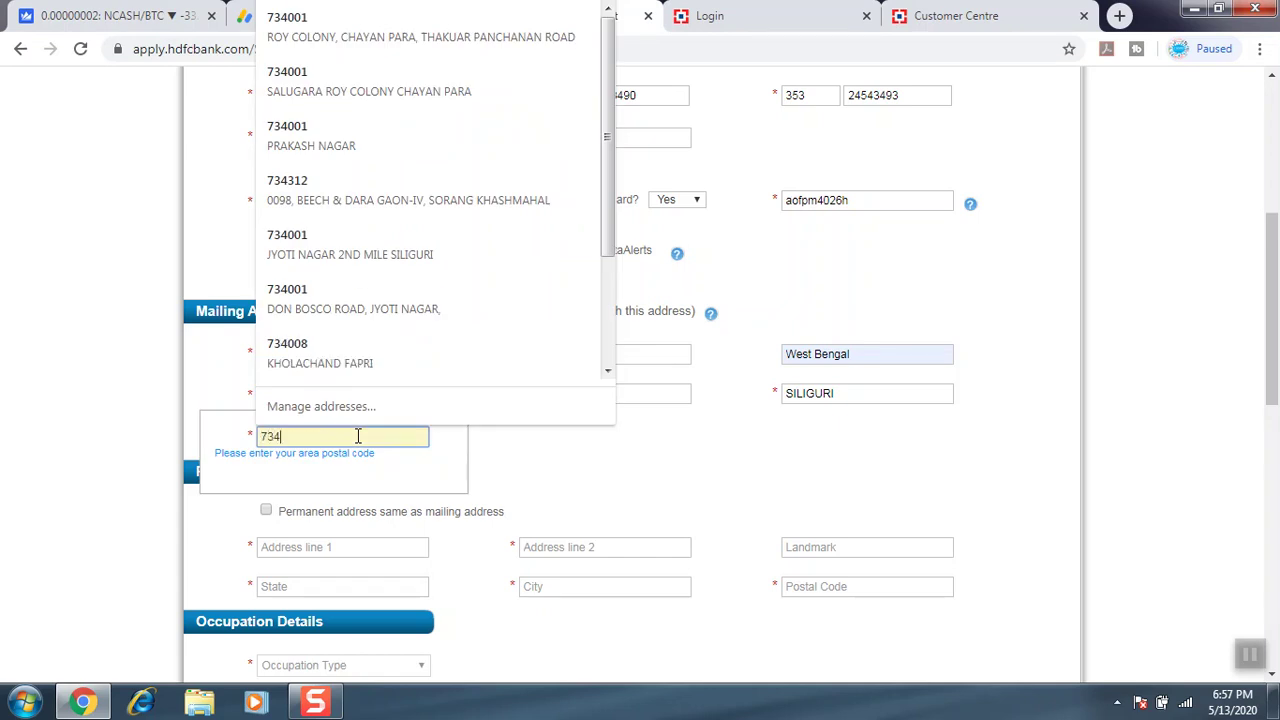
click(707, 505)
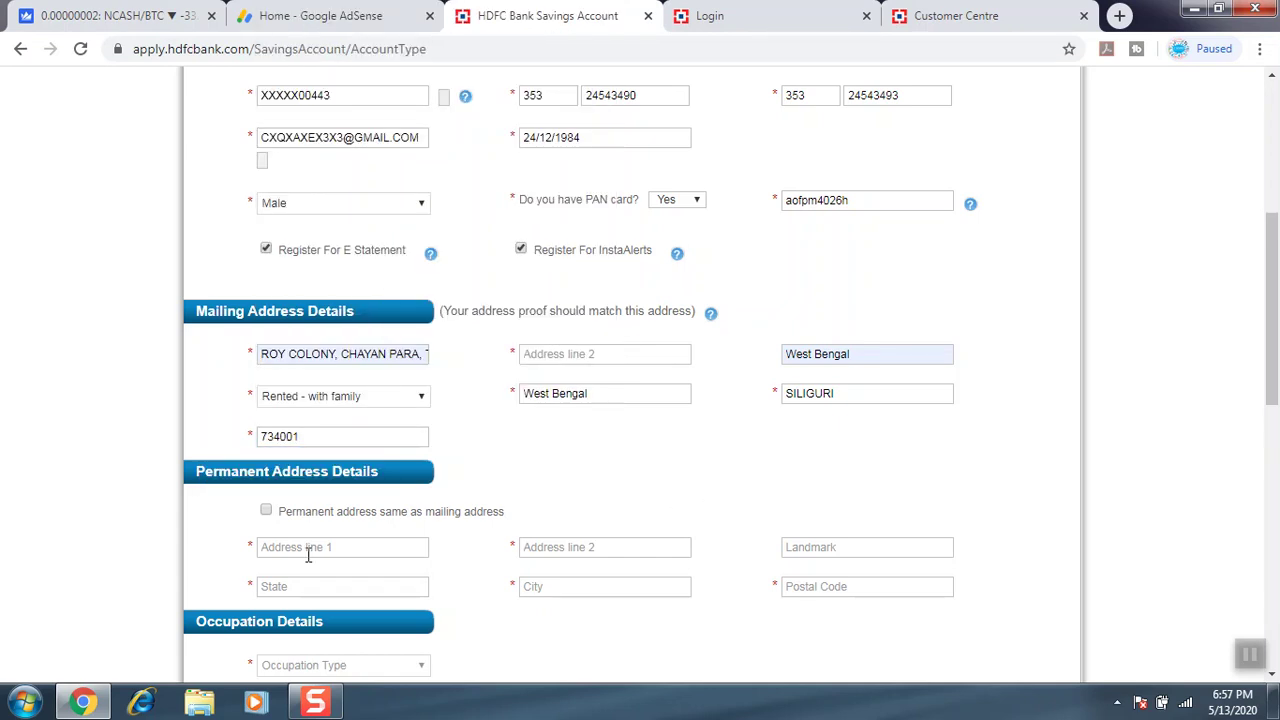
click(265, 511)
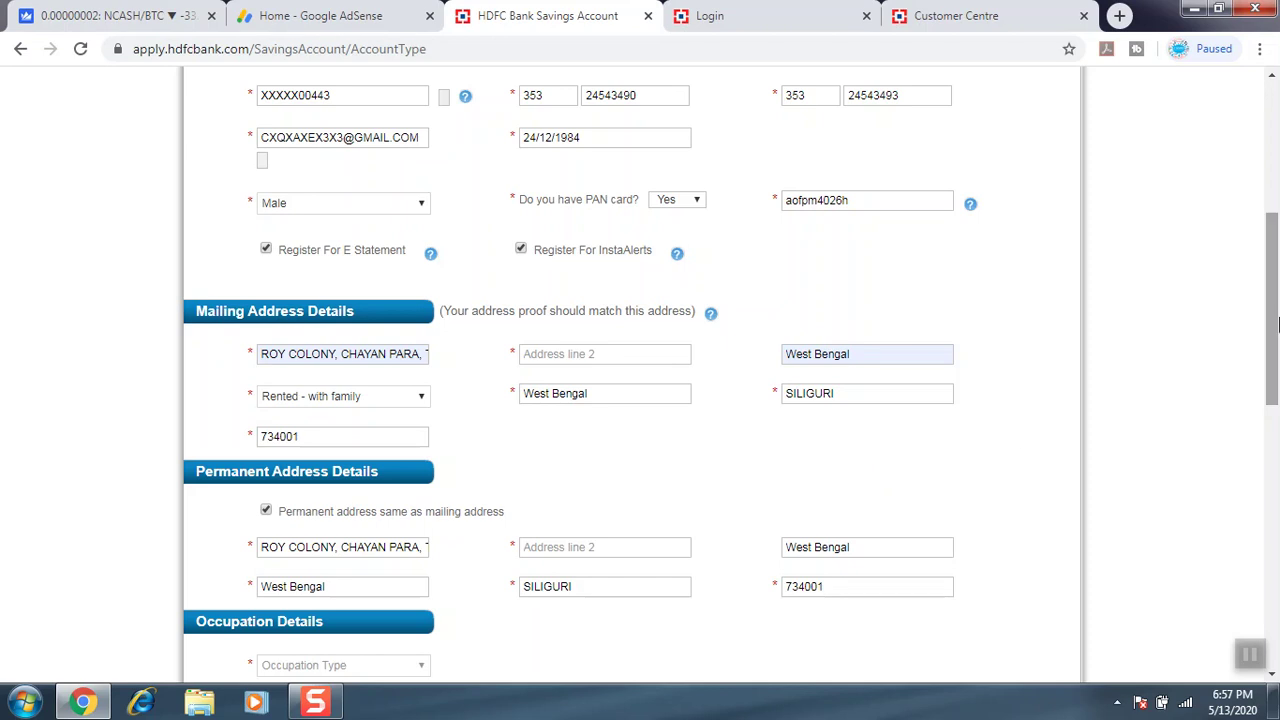
scroll(660, 510, down, 4)
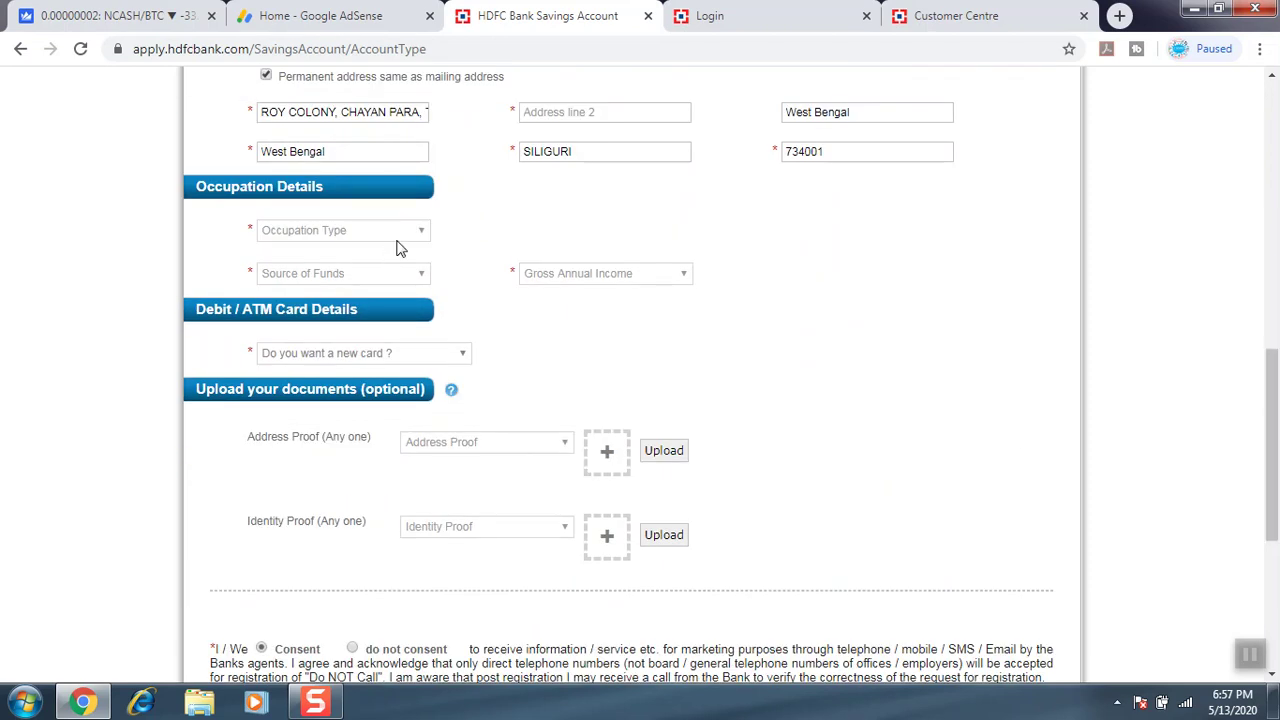
Set occupation to Self Employed, nature of business Trader, firm type Sole Proprietorship.
click(404, 236)
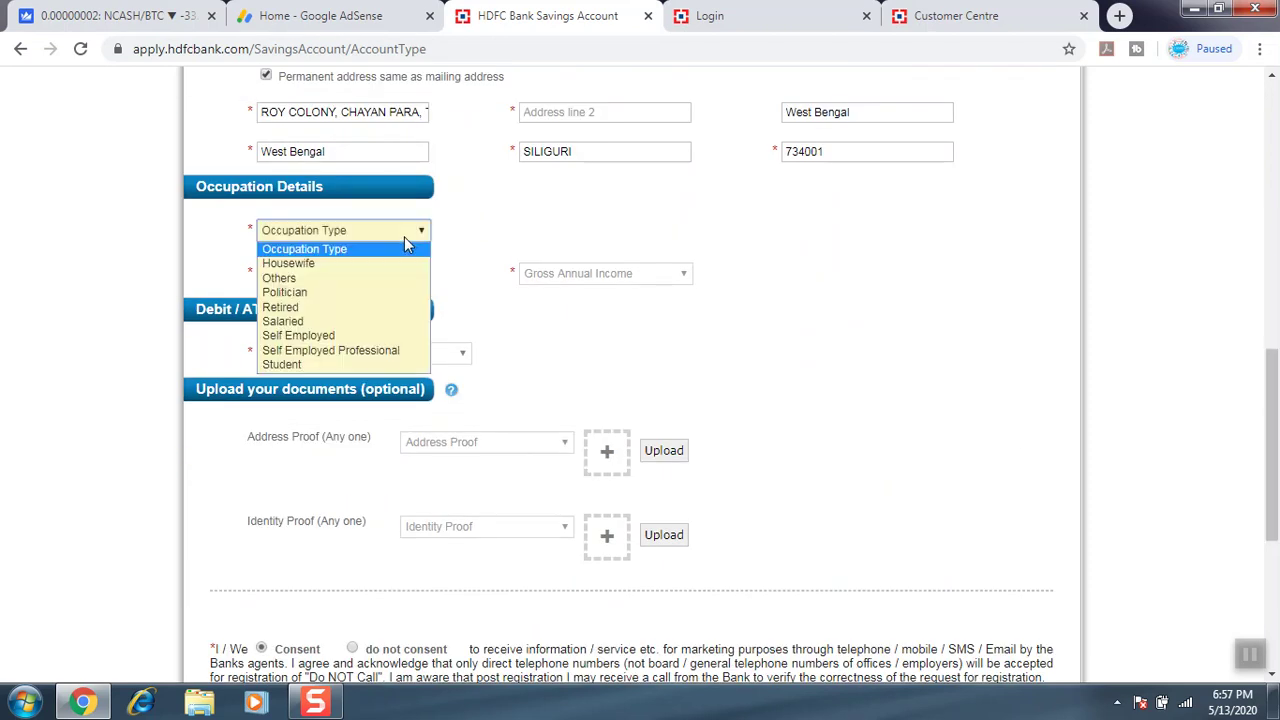
click(320, 335)
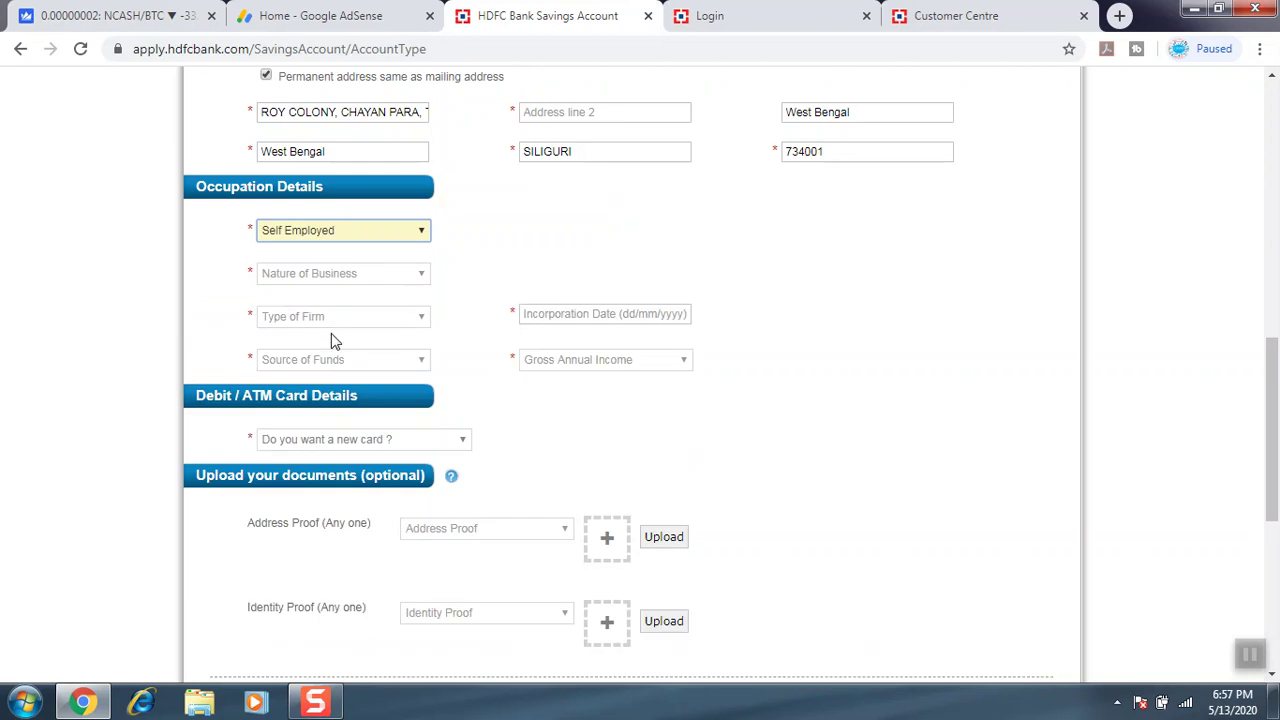
click(322, 277)
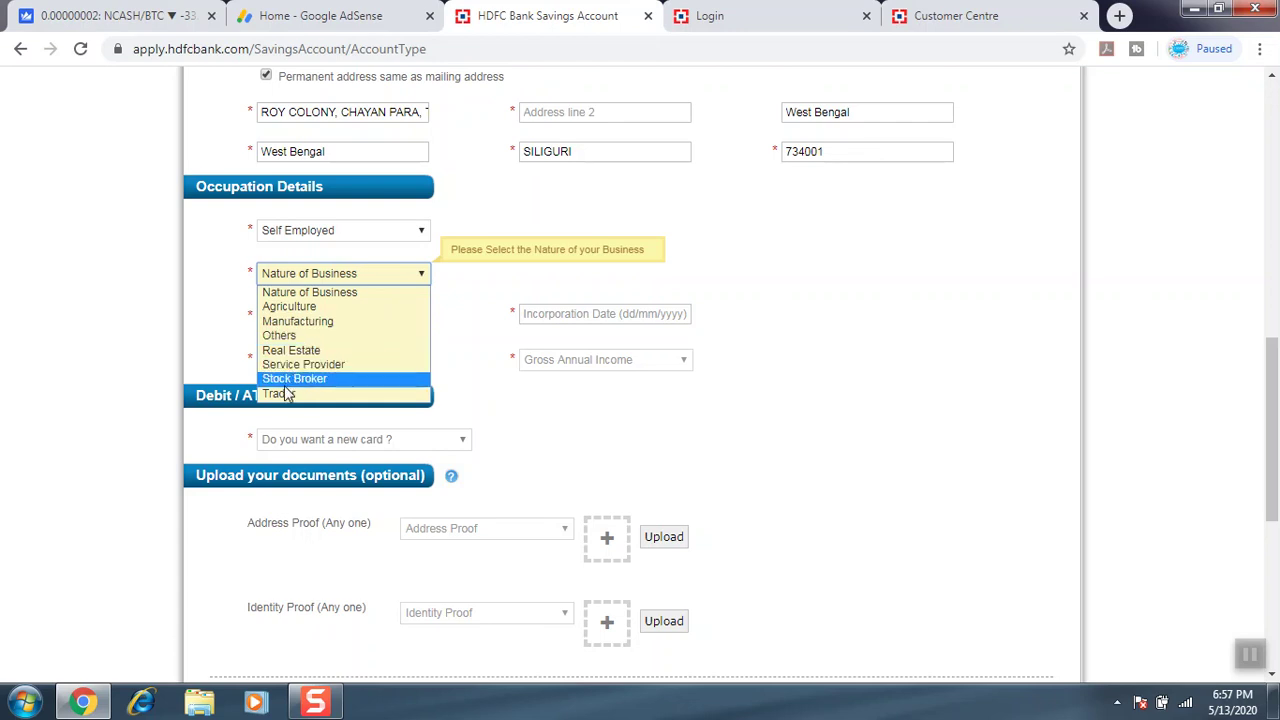
click(283, 395)
click(356, 318)
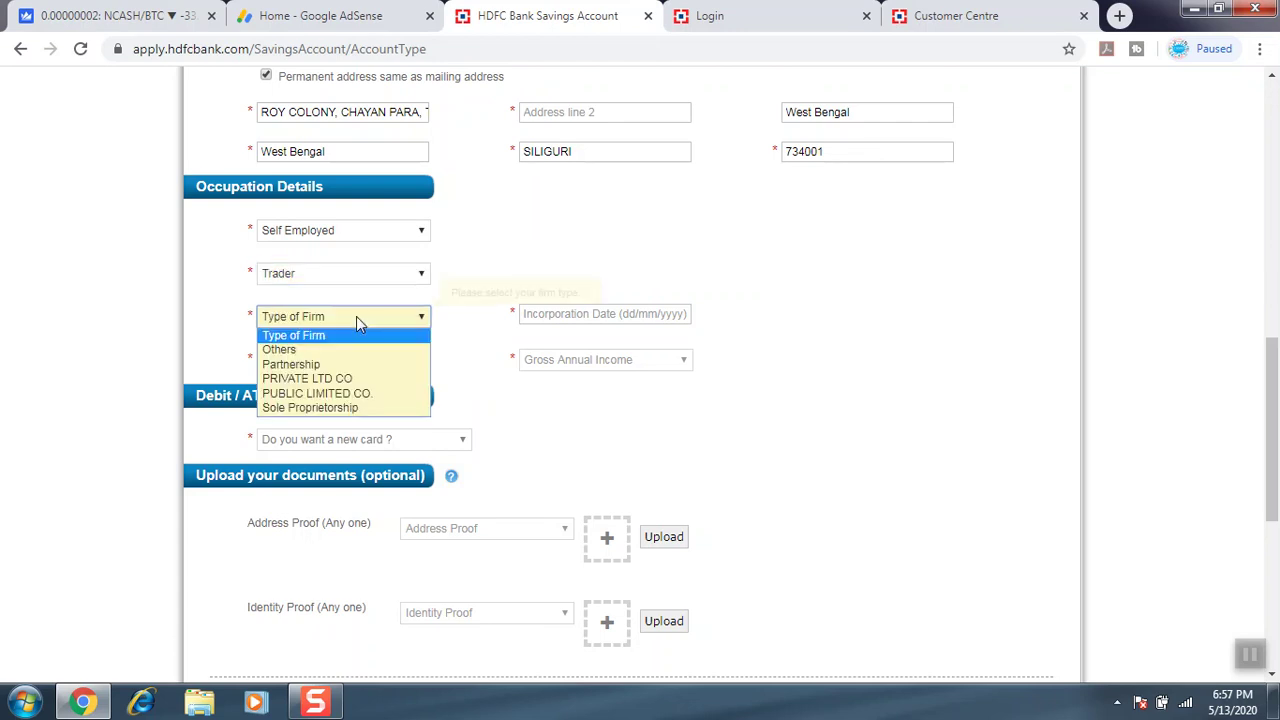
click(294, 408)
Set the incorporation date to 01/05/2018.
click(559, 313)
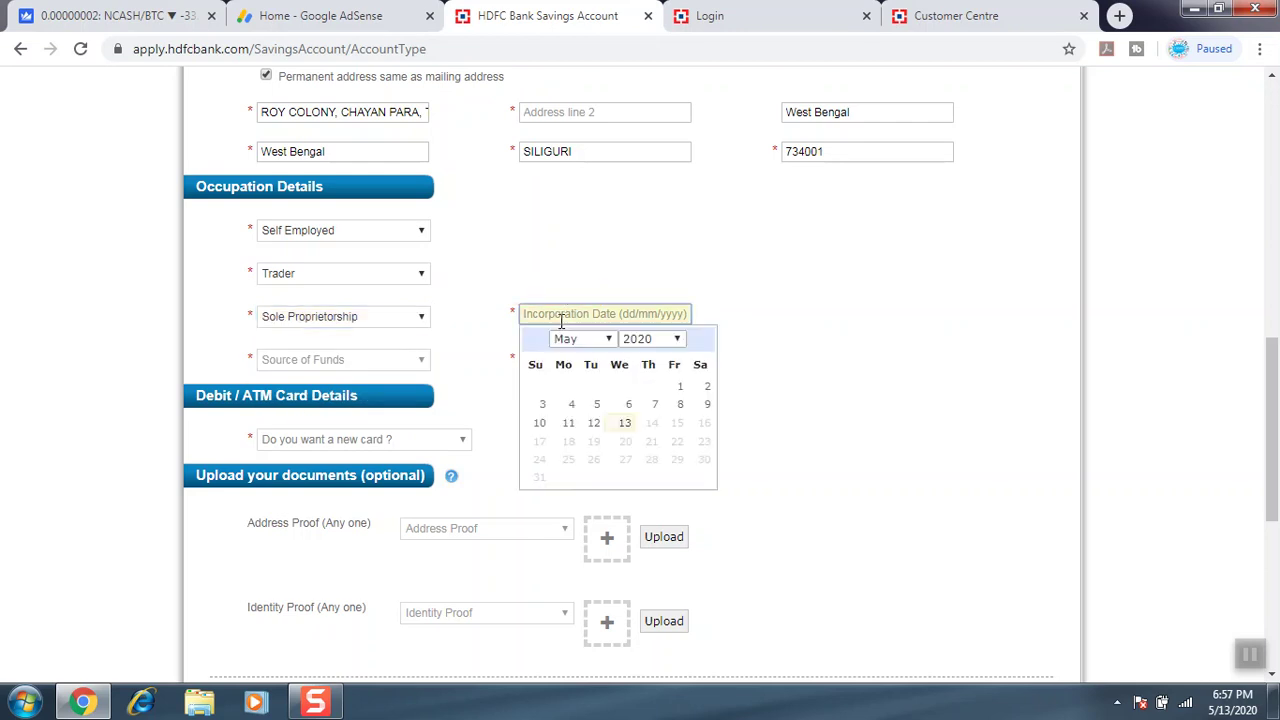
click(640, 339)
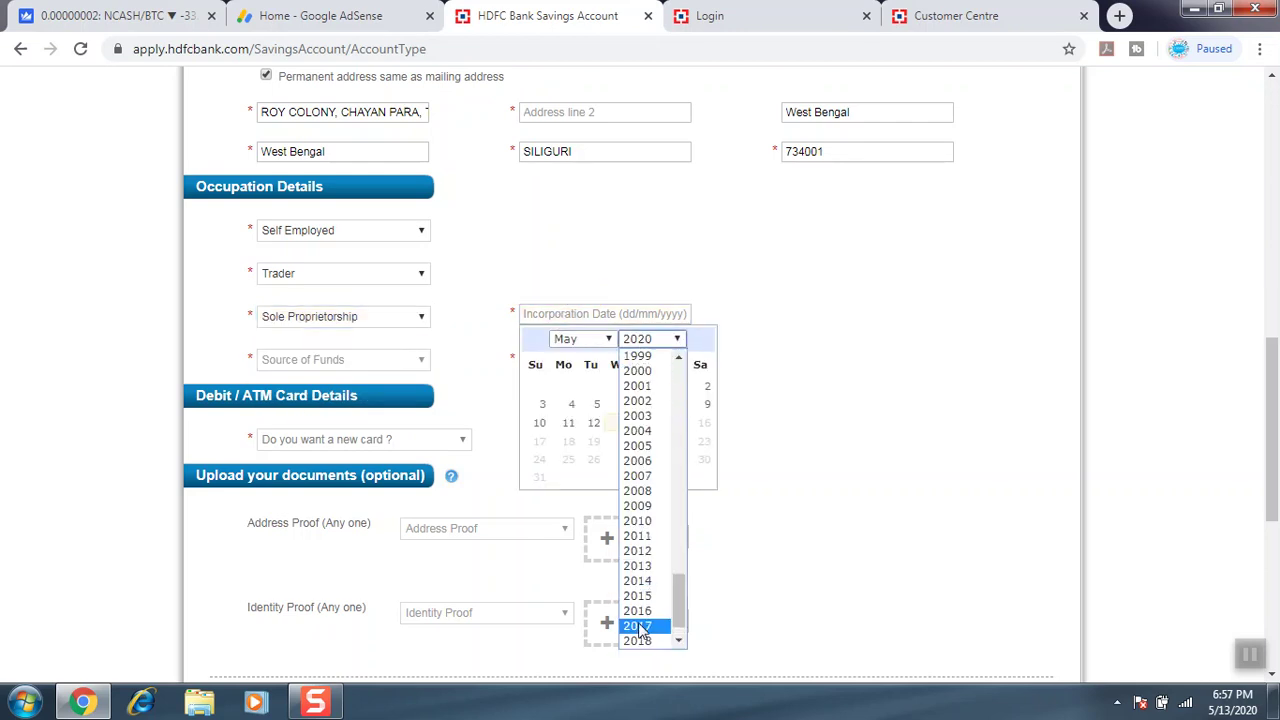
scroll(681, 638, down, 1)
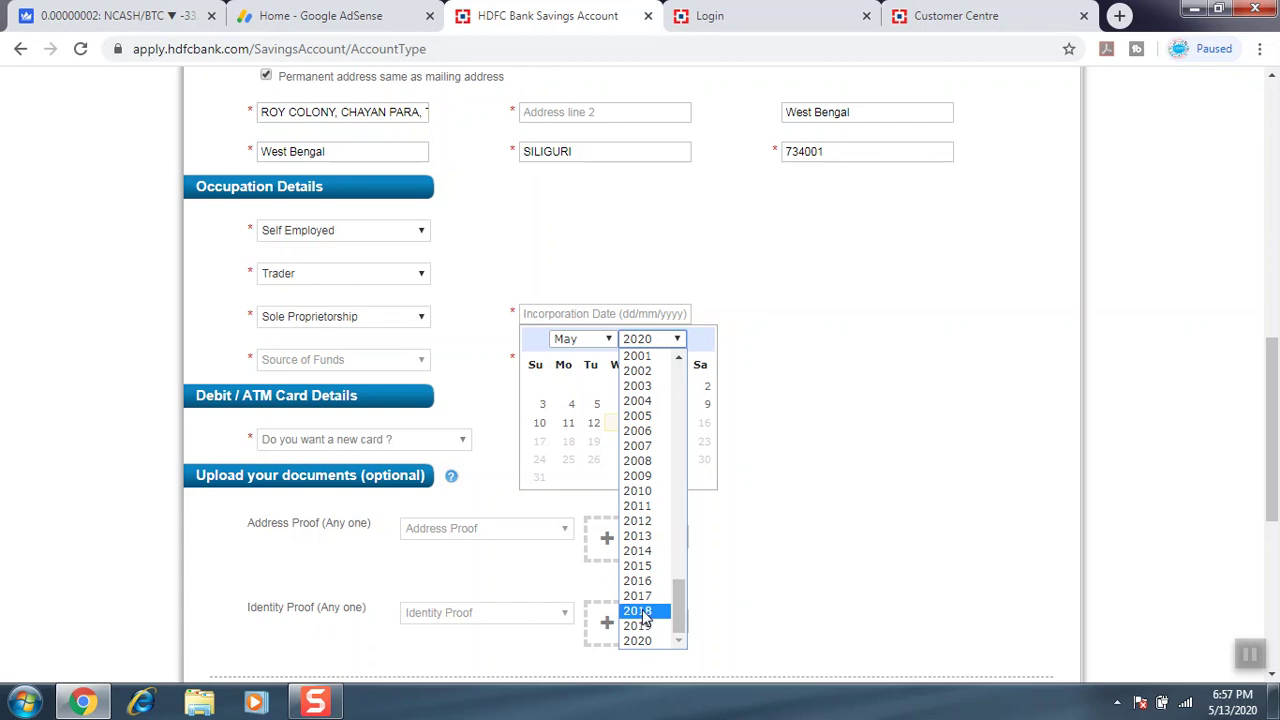
click(645, 611)
click(600, 387)
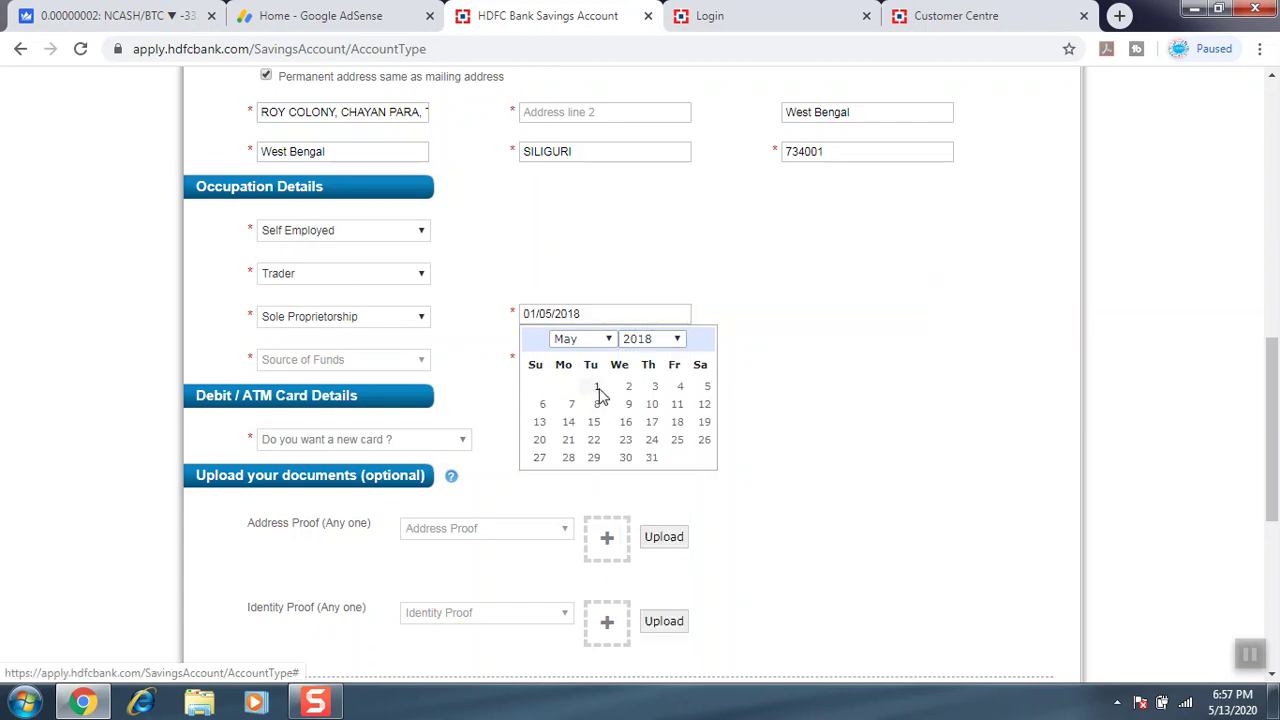
Set source of funds to Business Income and gross annual income to 7.5-10 lac.
click(400, 360)
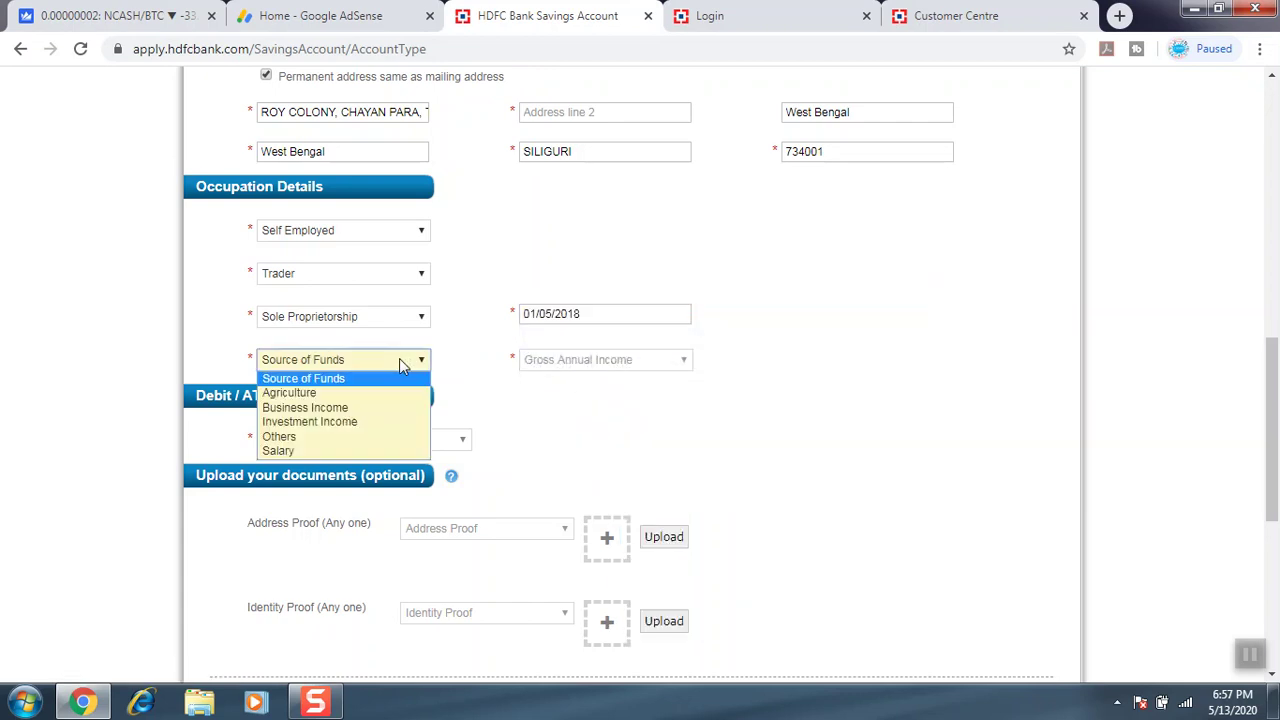
click(337, 410)
click(578, 362)
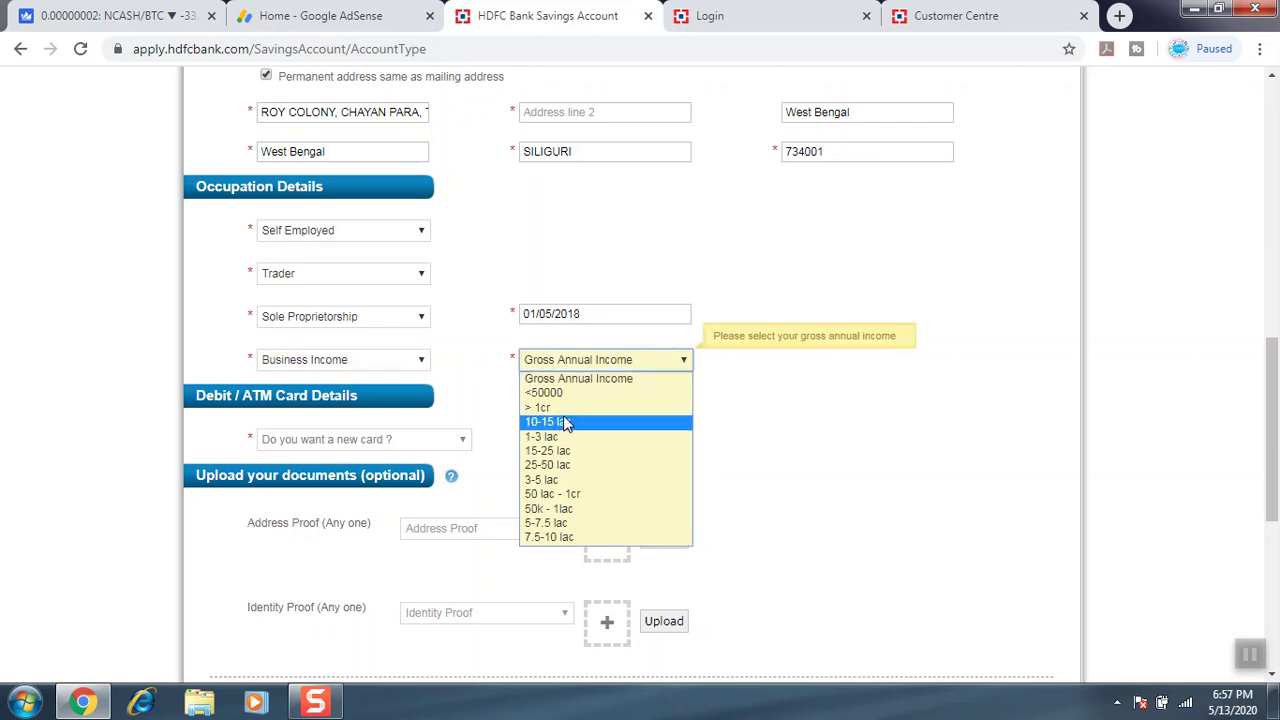
click(558, 538)
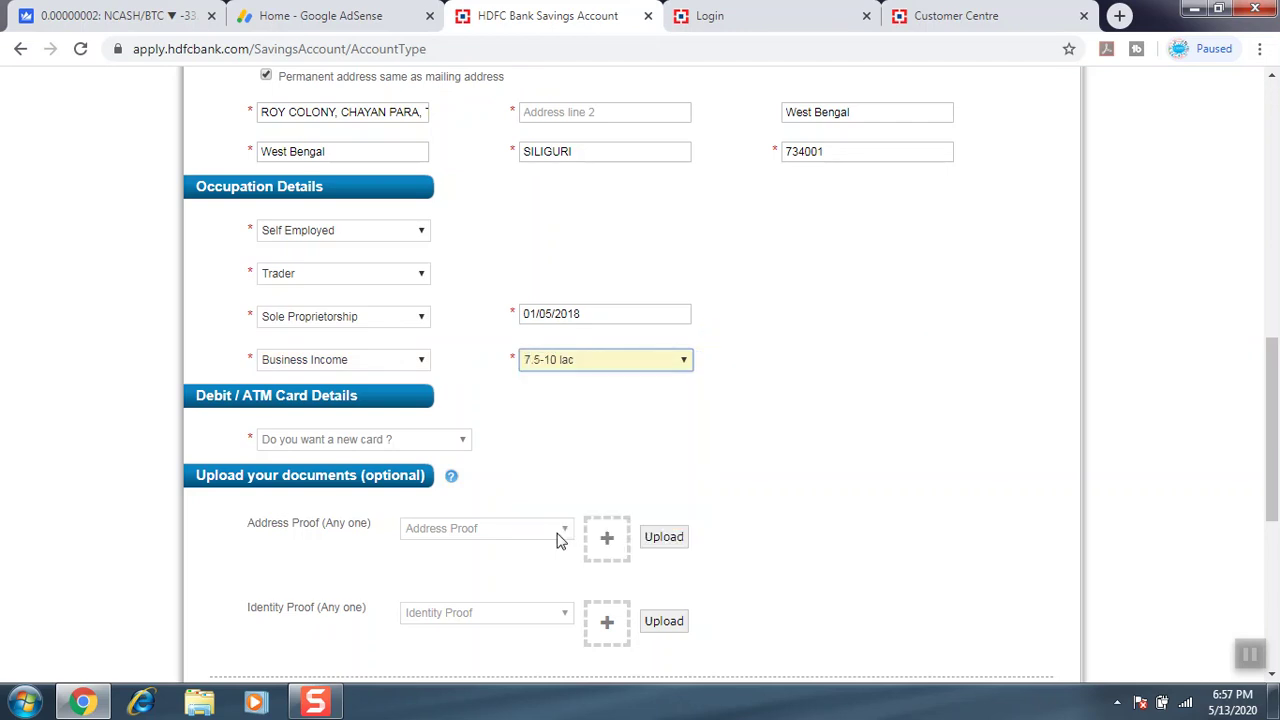
Request a new debit card and acknowledge the card information notice.
click(396, 447)
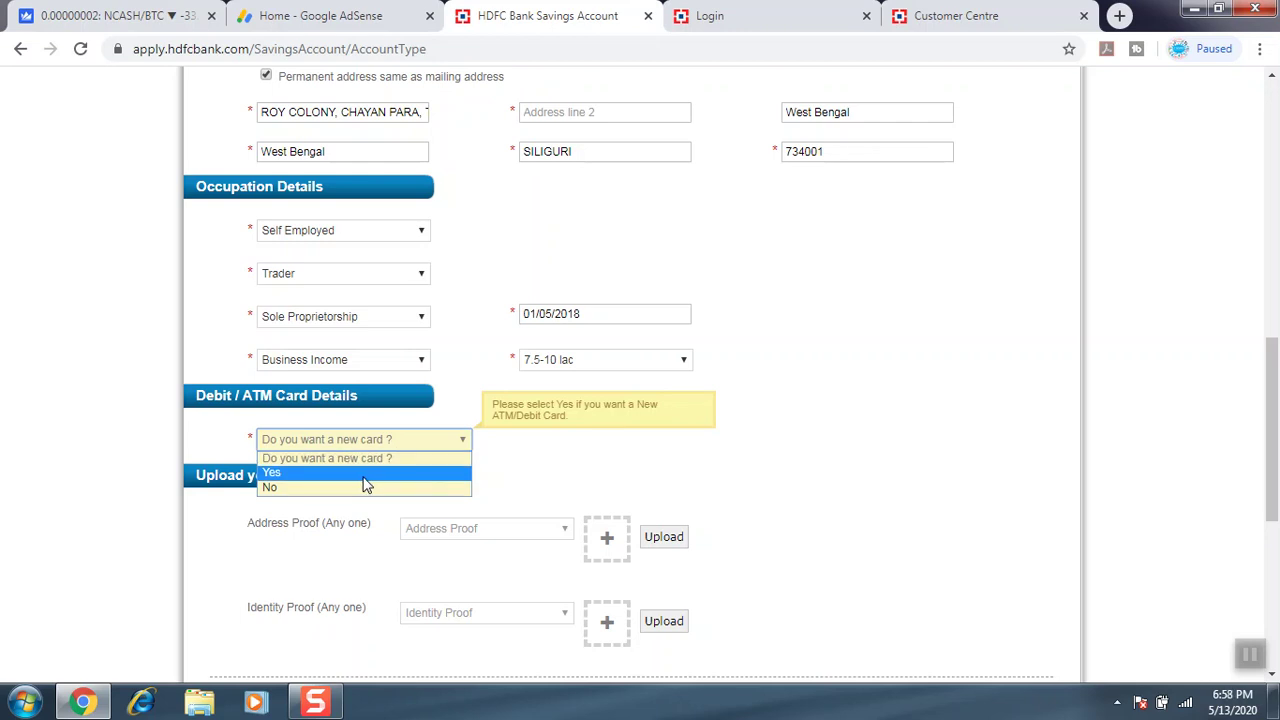
click(364, 476)
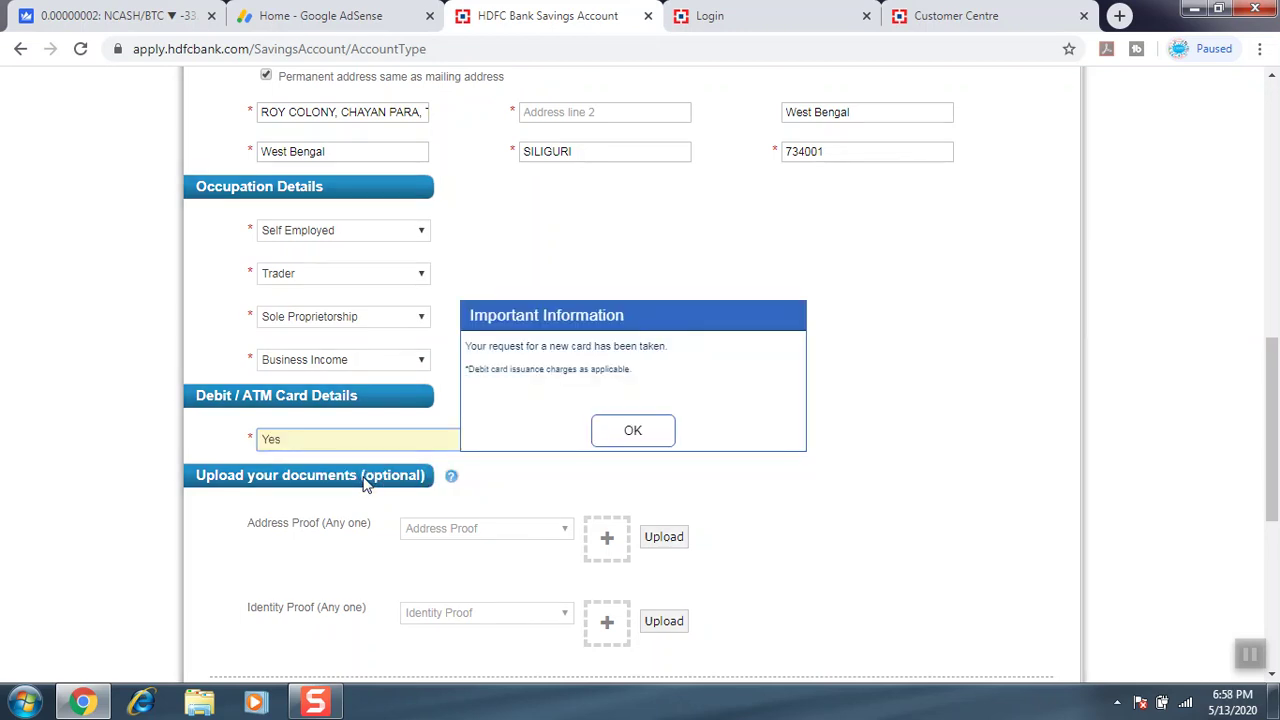
click(660, 437)
drag(1268, 432, 1268, 486)
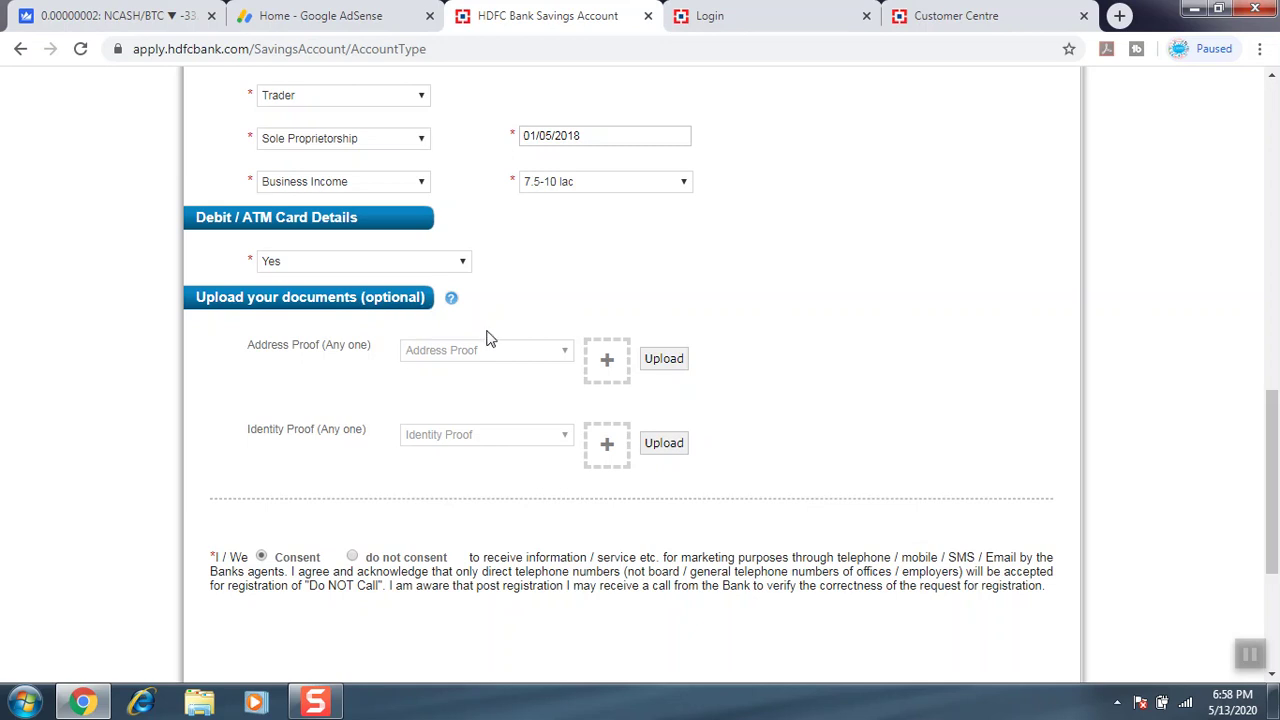
Attempt submission, then fill in the mother's maiden name field that was flagged.
scroll(1277, 490, down, 1)
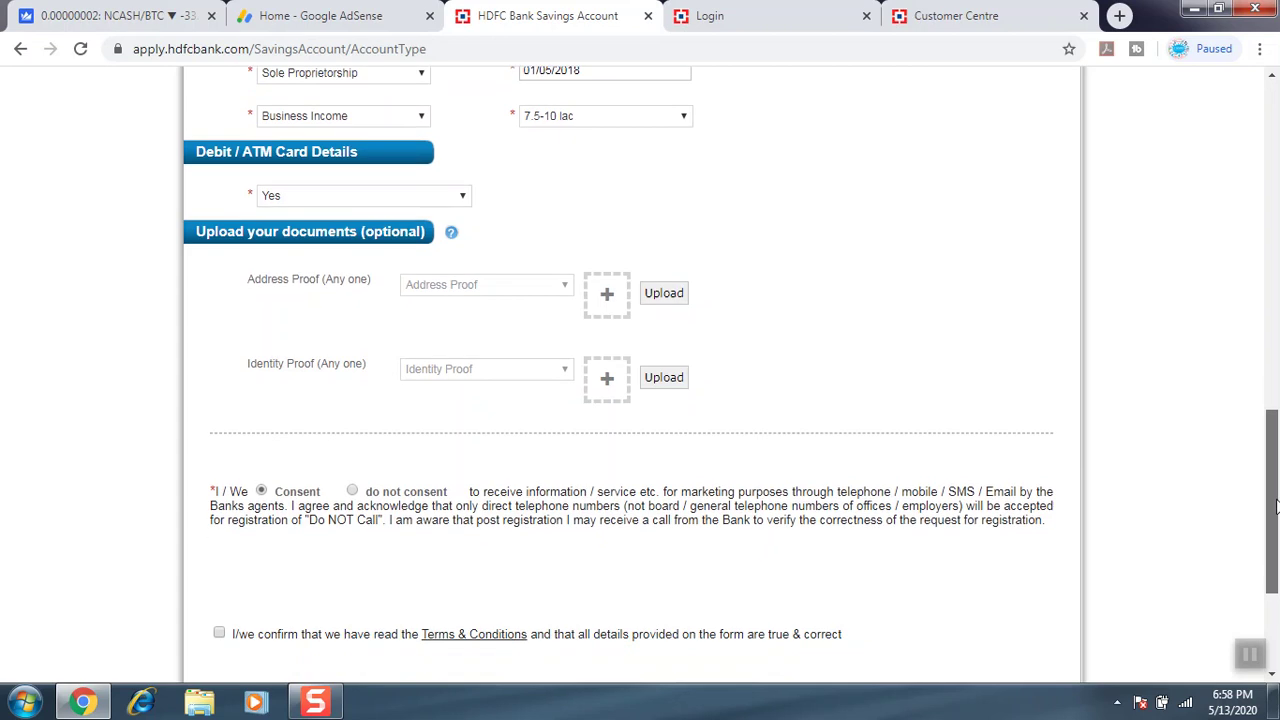
scroll(1277, 490, down, 3)
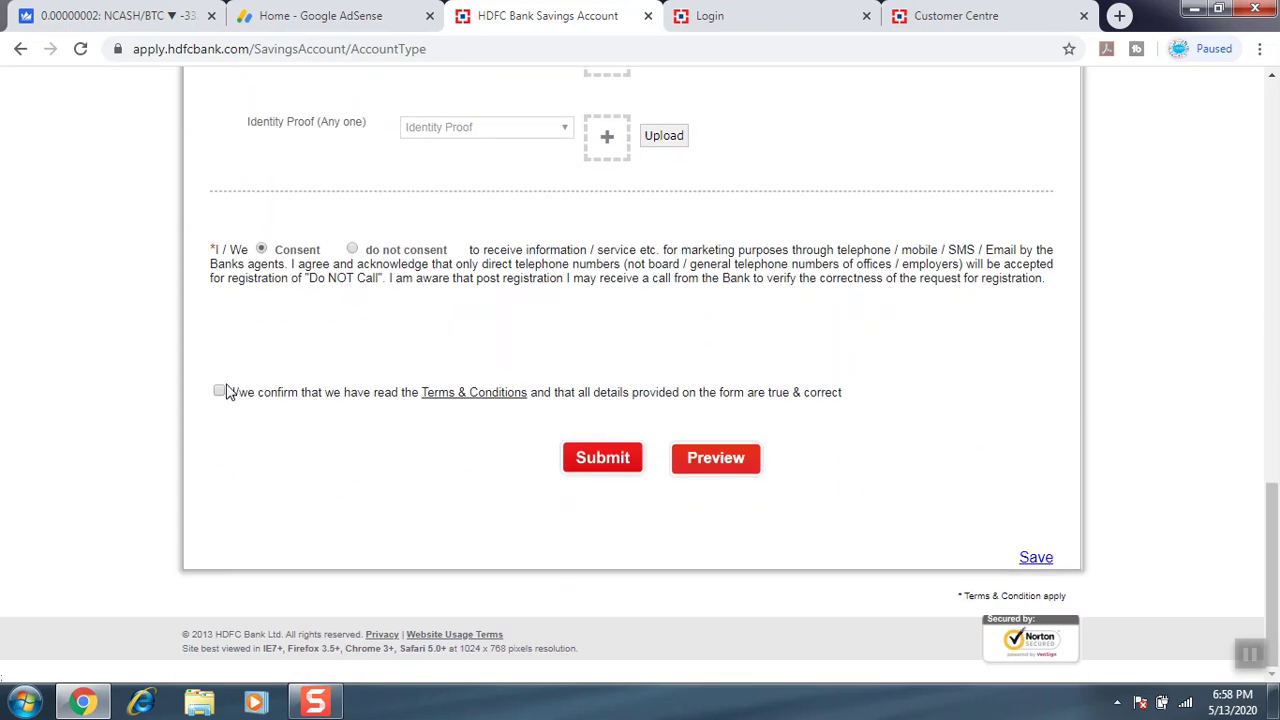
click(603, 458)
click(826, 376)
text(lndu)
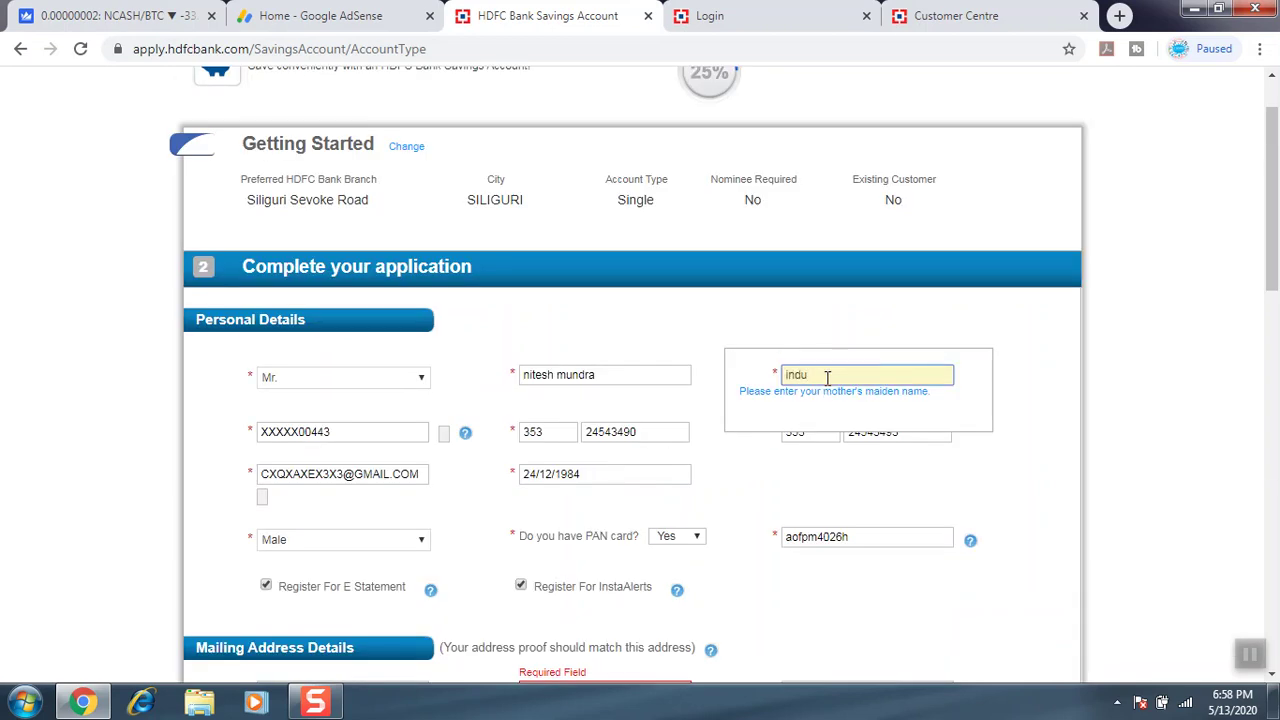
drag(1272, 242, 1266, 386)
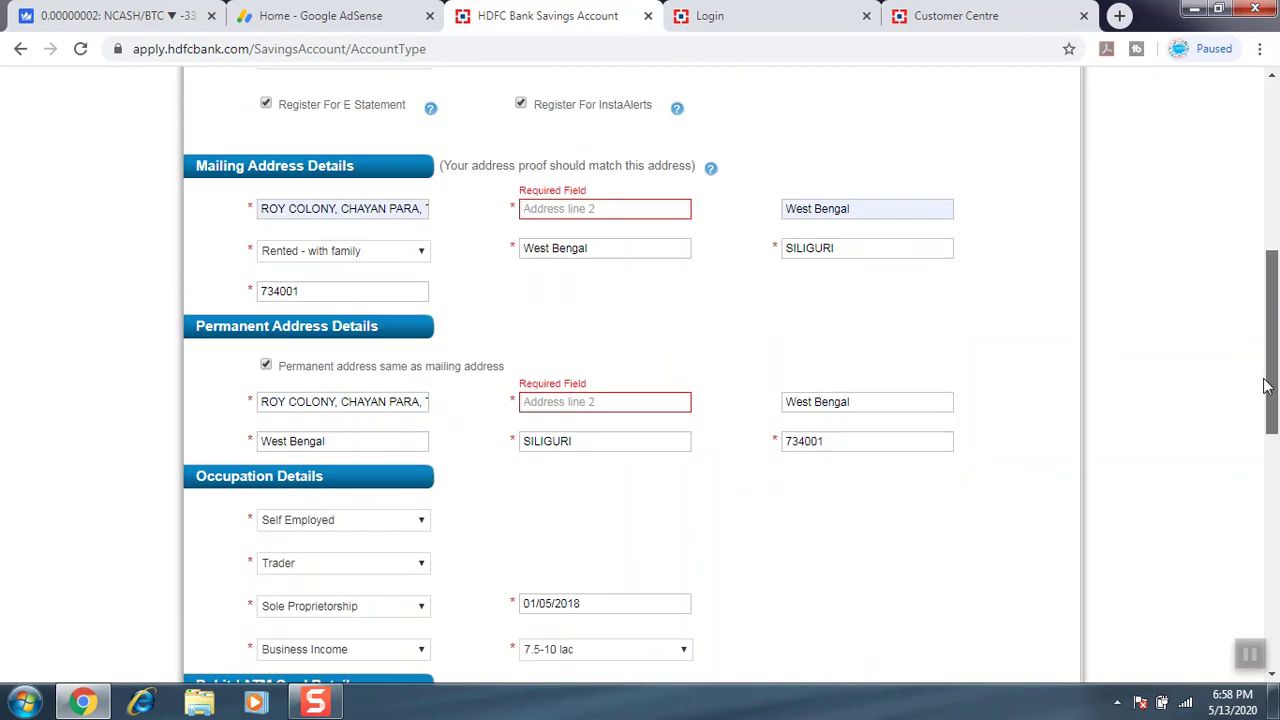
Fill mailing Address line 2 and re-tick the permanent-same-as-mailing checkbox to copy it.
click(548, 209)
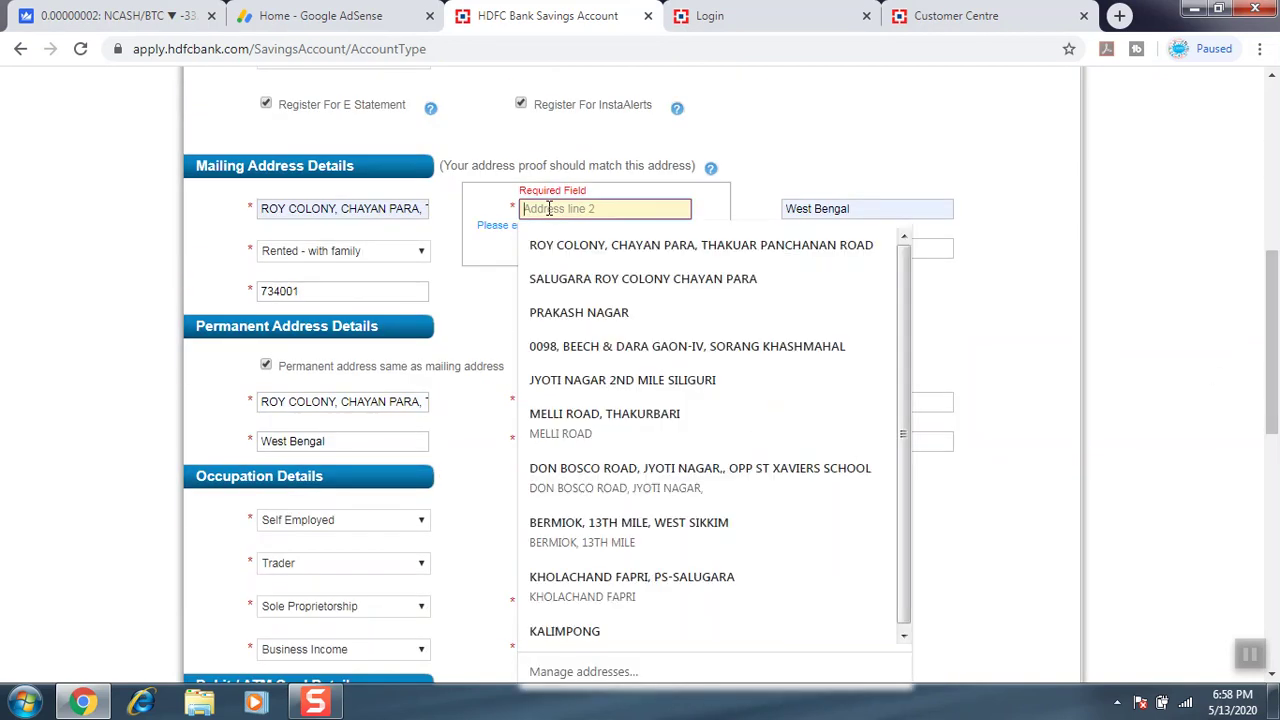
text(nirmala s)
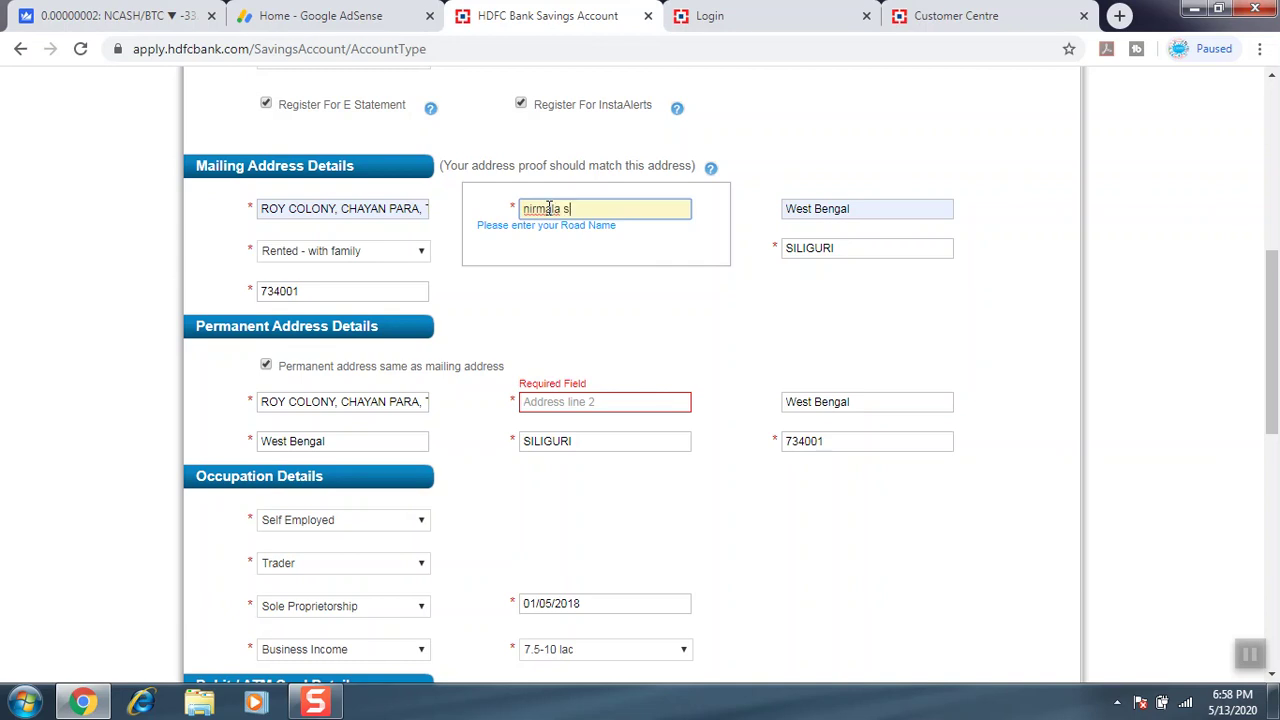
text(chool)
click(530, 284)
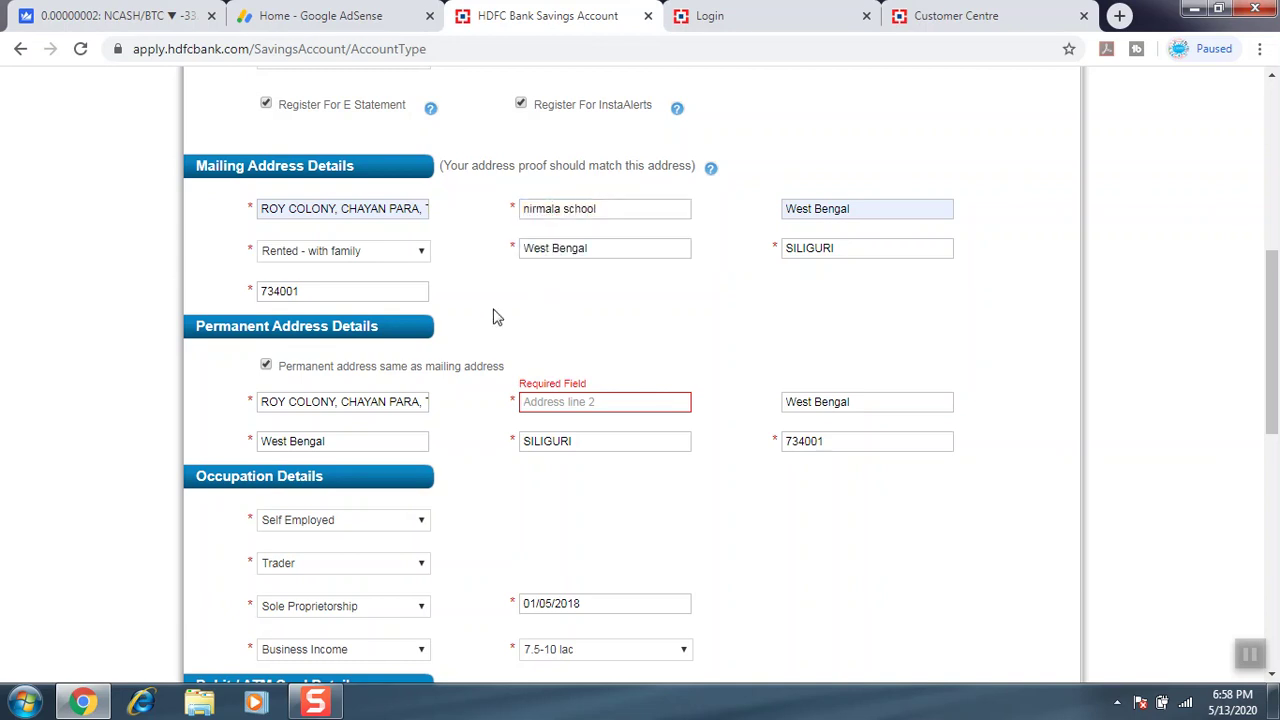
click(265, 366)
click(265, 366)
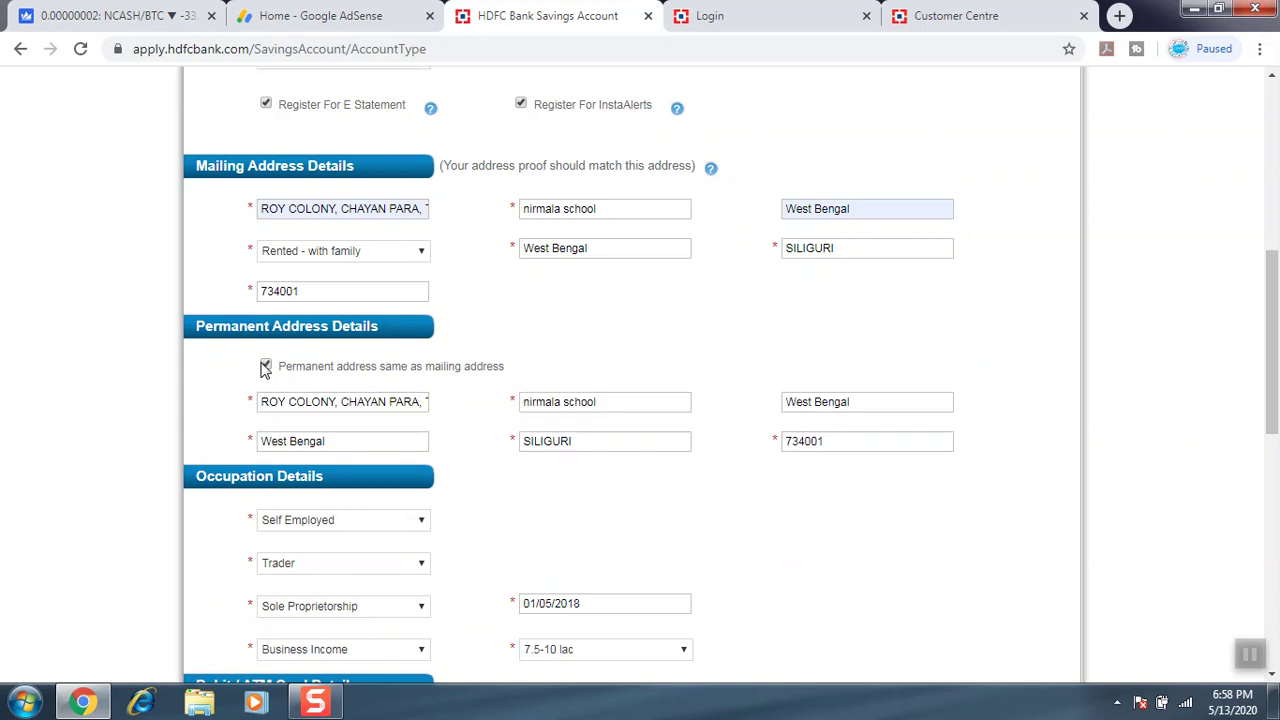
drag(1271, 345, 1255, 557)
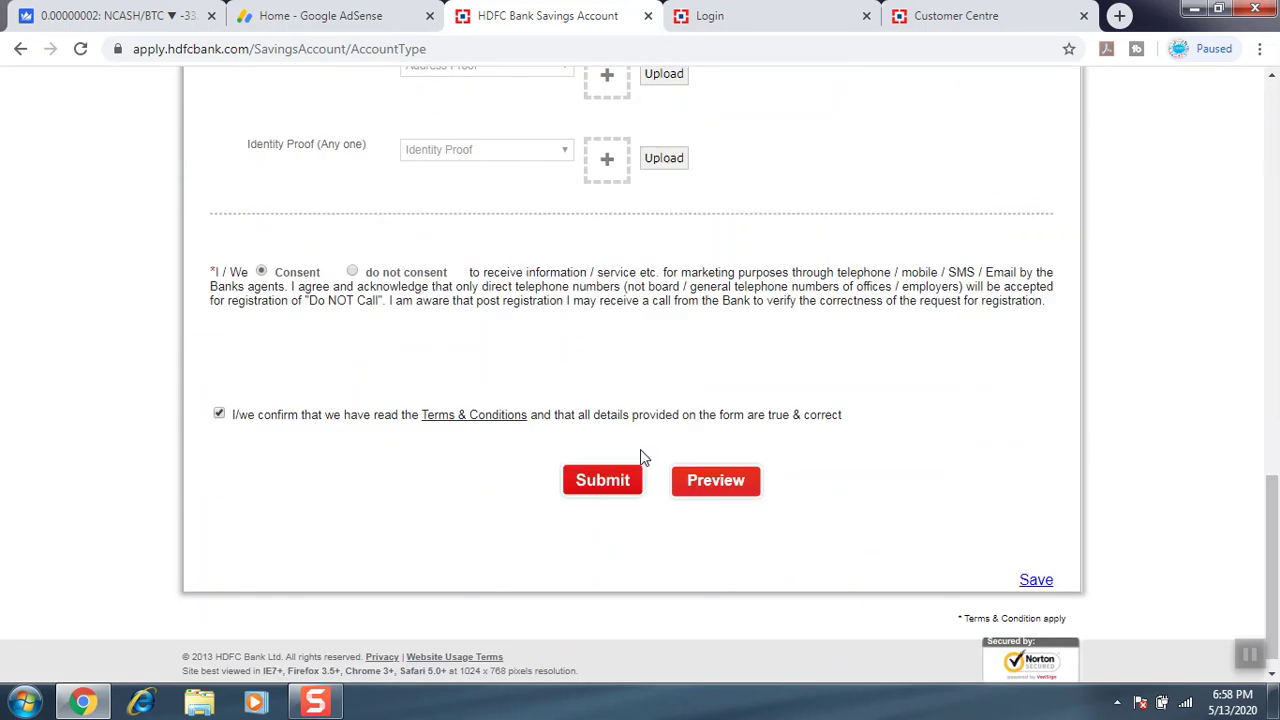
Submit the application, open the required-documents link in a new tab, then return to Thank You.
click(600, 482)
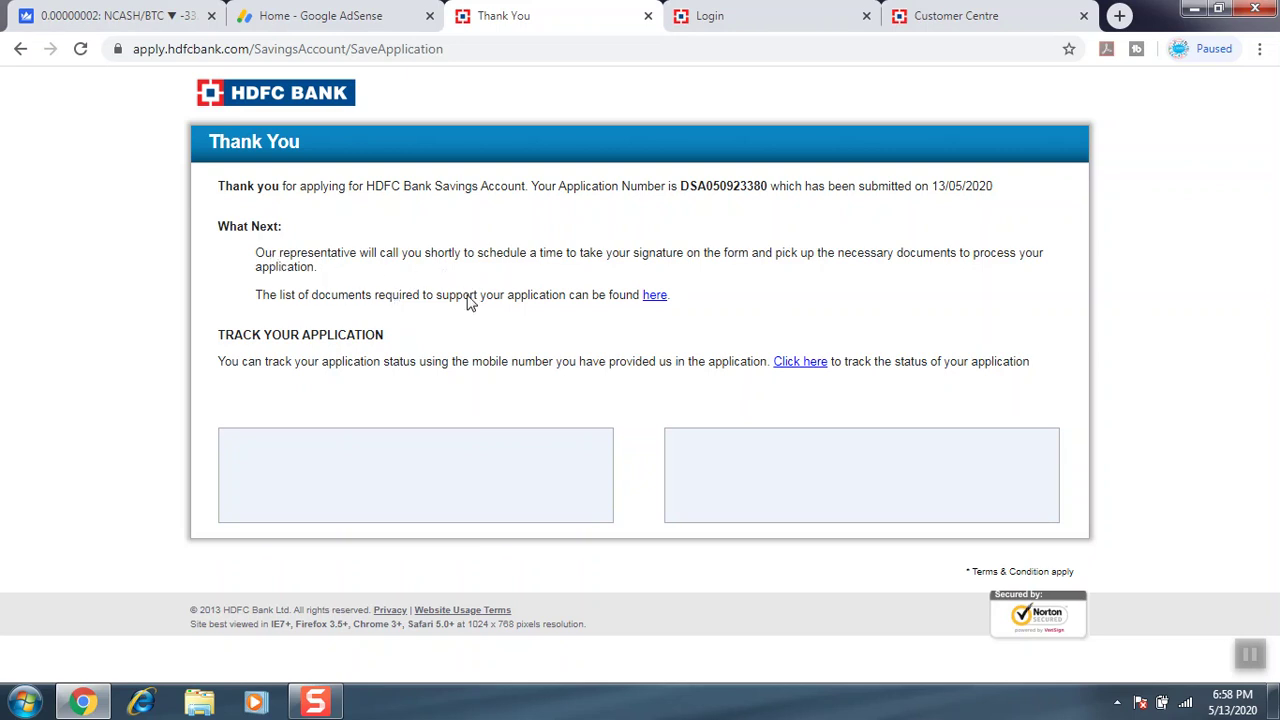
right_click(656, 304)
click(712, 312)
click(645, 17)
click(434, 14)
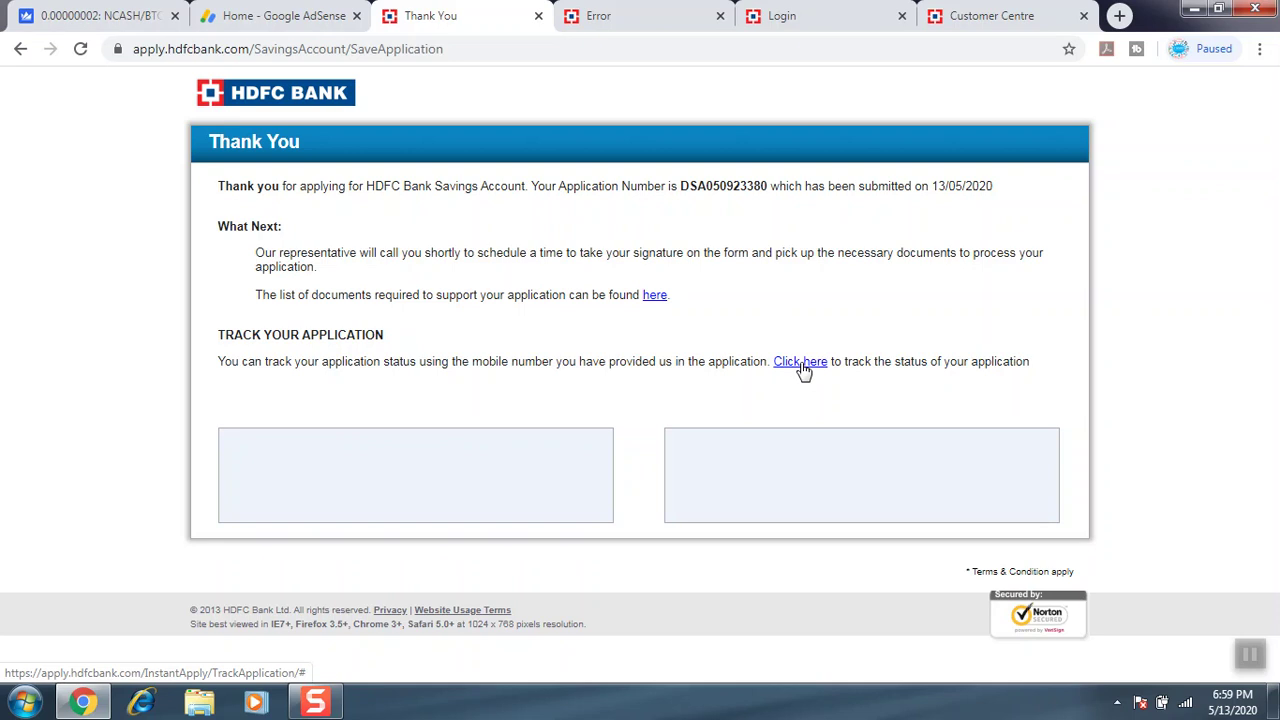
click(654, 296)
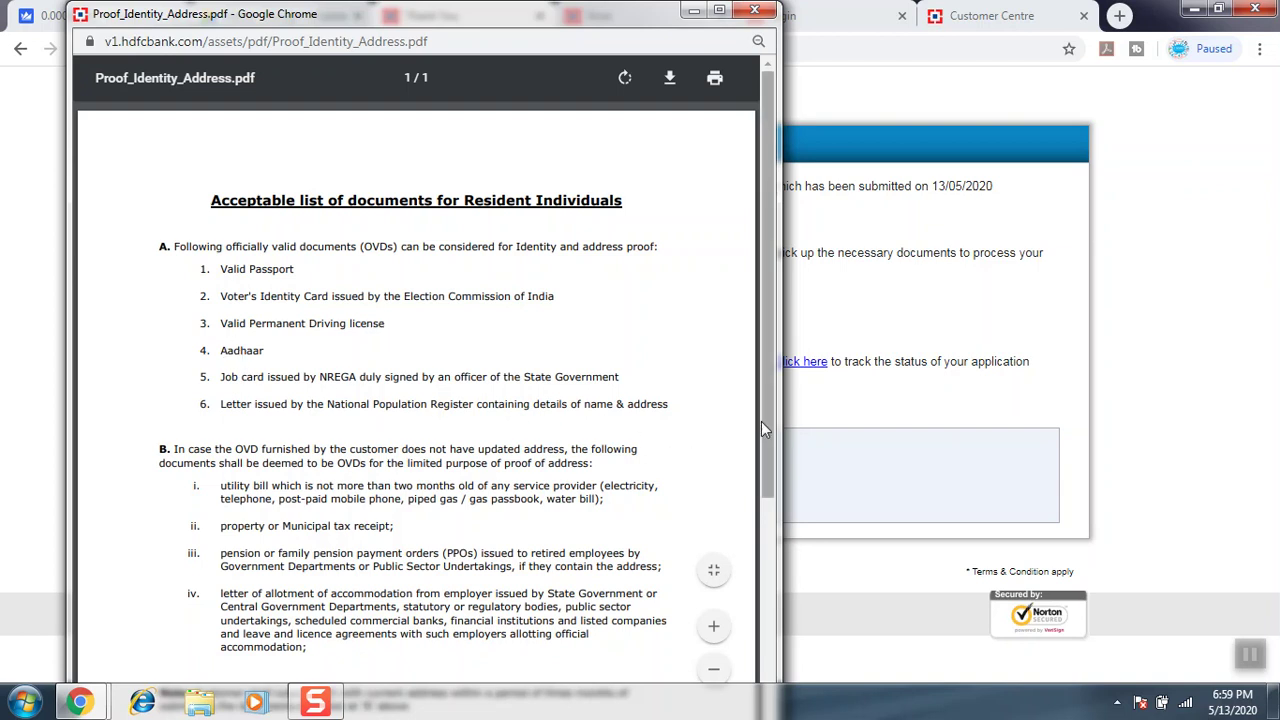
drag(763, 421, 740, 563)
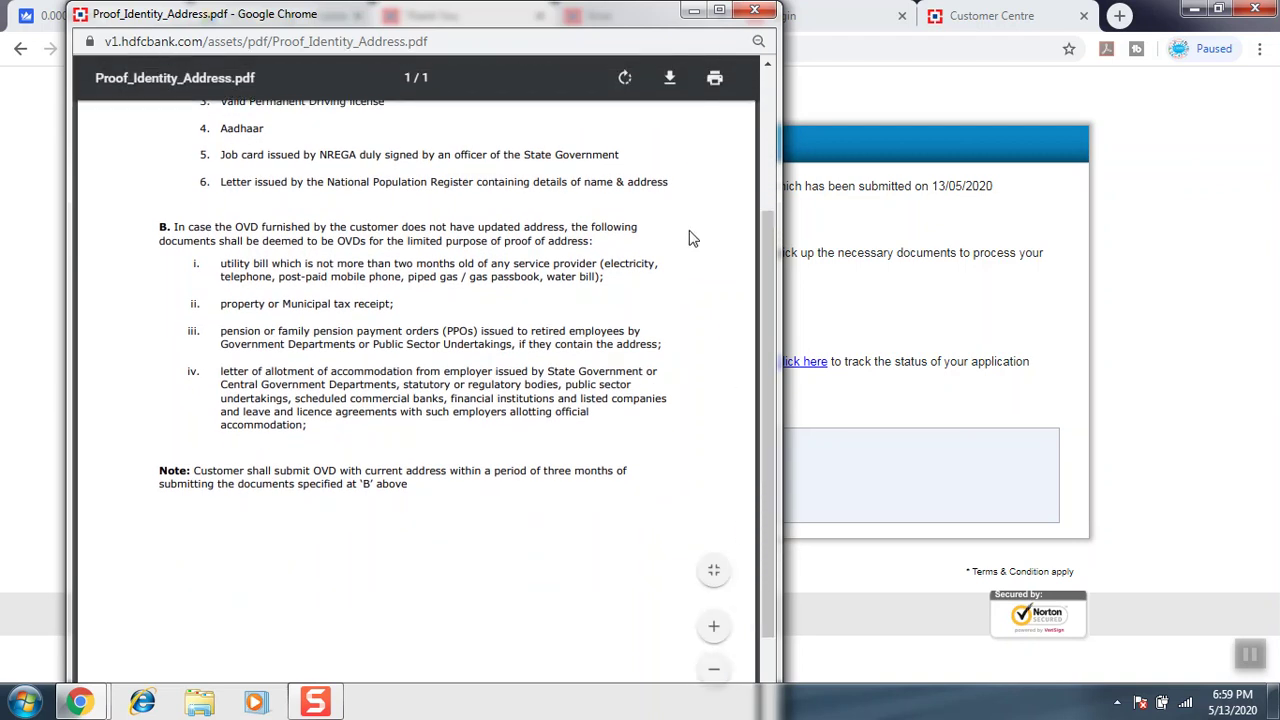
click(754, 10)
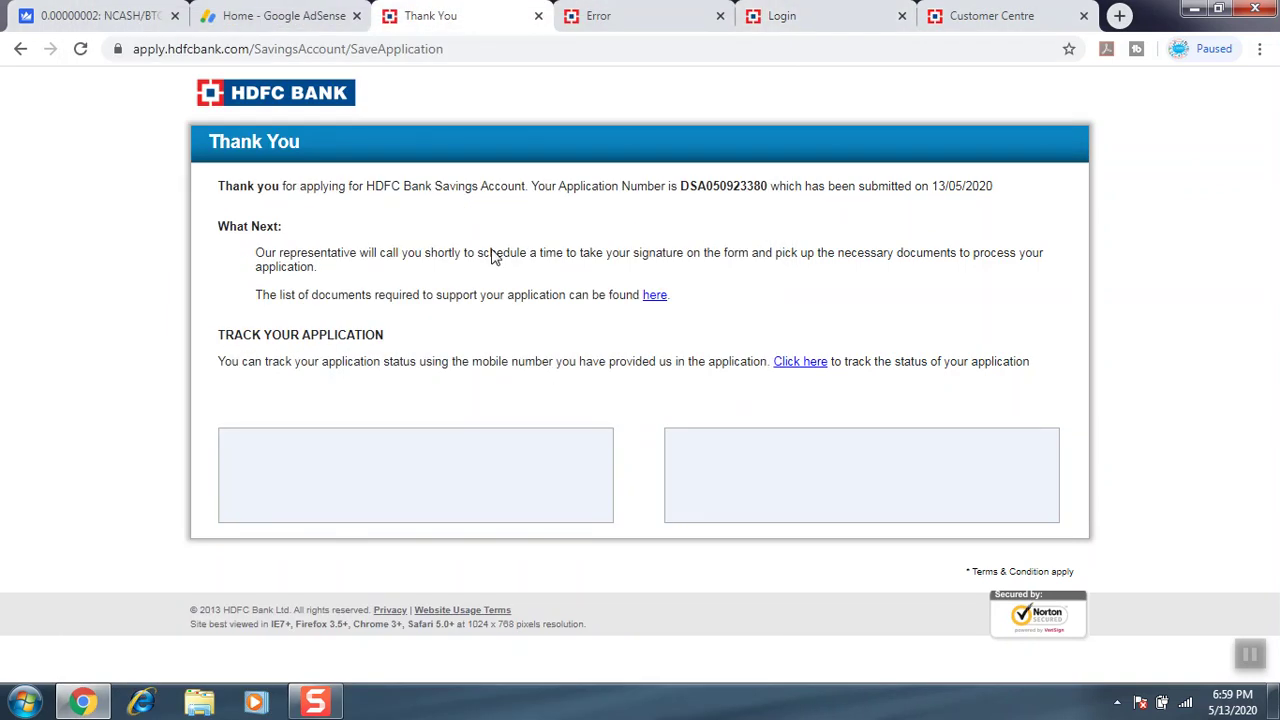